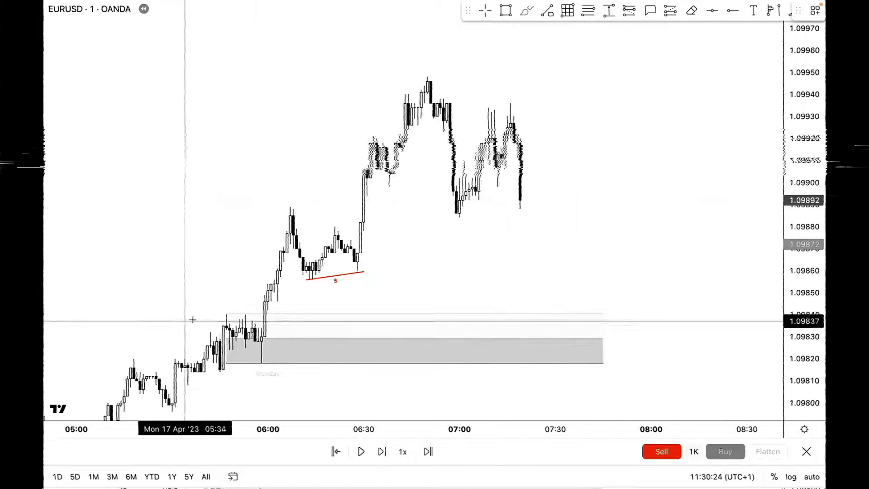
Brush lines along the demand zone's bounds, circle the liquidity lows above it, and delete all these markings
left_click_drag(219, 314, 281, 314)
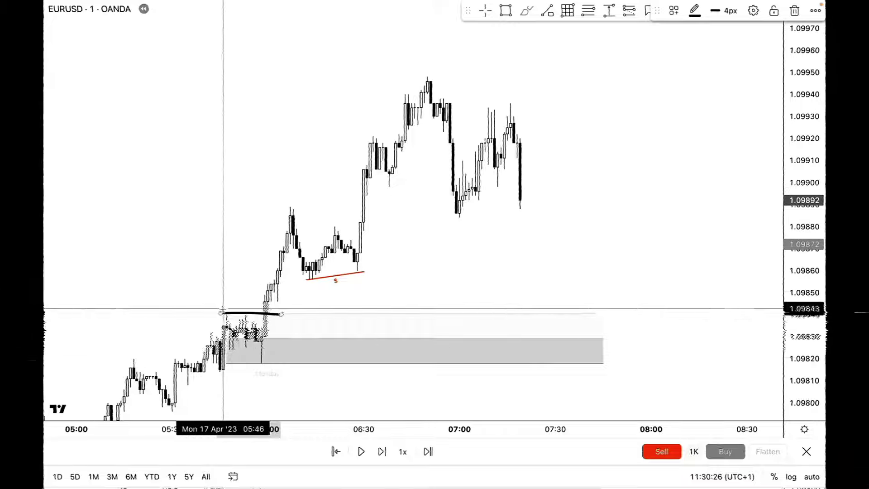
left_click_drag(224, 363, 268, 366)
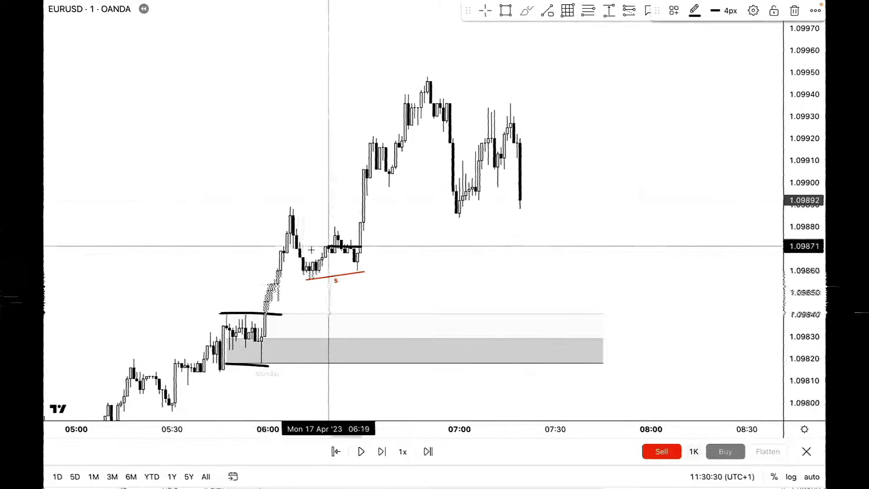
left_click_drag(330, 246, 354, 249)
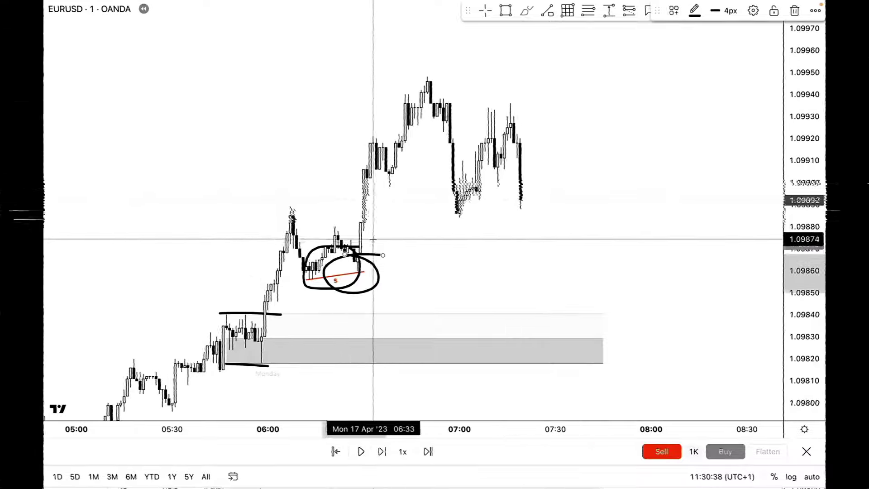
key("Delete")
left_click(283, 330)
key("Delete")
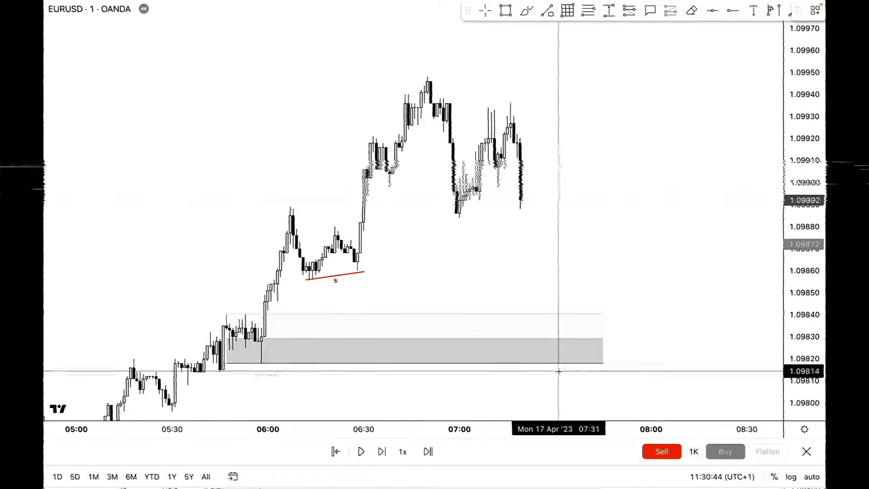
Place a long position at the demand zone with entry at 1.09841 and stop at 1.09817
left_click(511, 312)
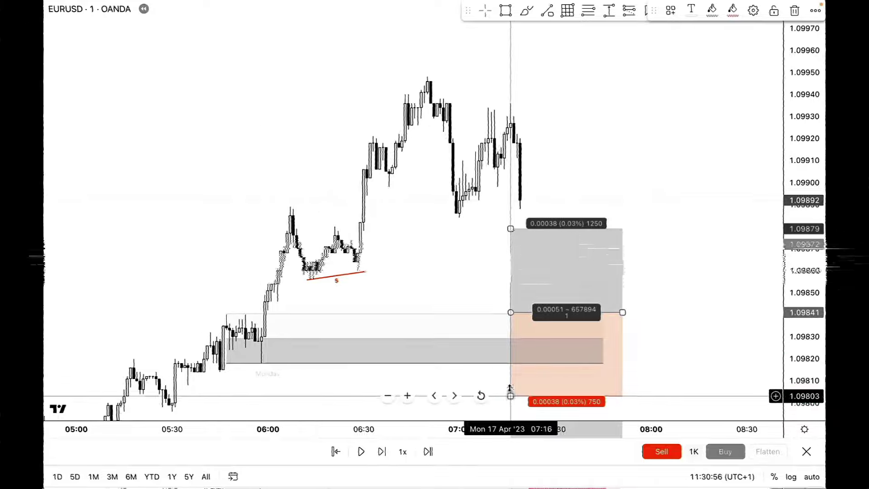
Sketch a price drop through the long position's stop, cross out the trade, and undo the brush strokes
left_click_drag(521, 204, 560, 384)
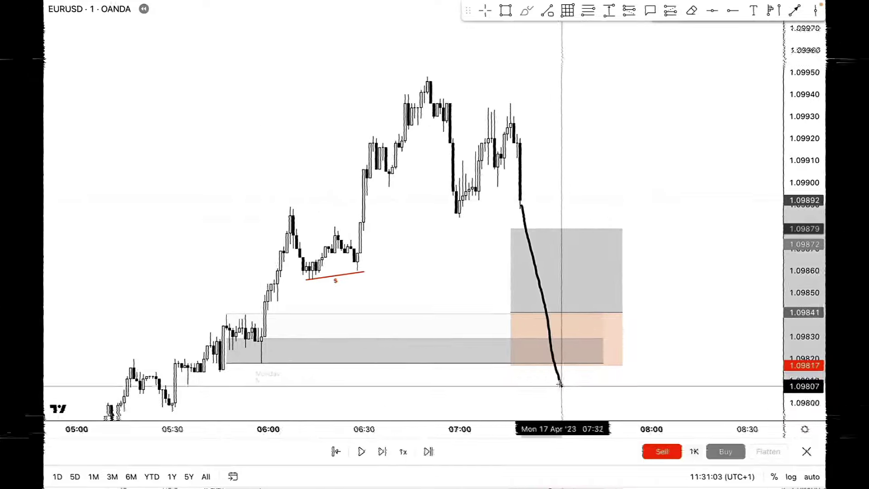
mouse_move(560, 291)
left_mouse_down()
mouse_move(613, 353)
mouse_move(600, 296)
left_mouse_up()
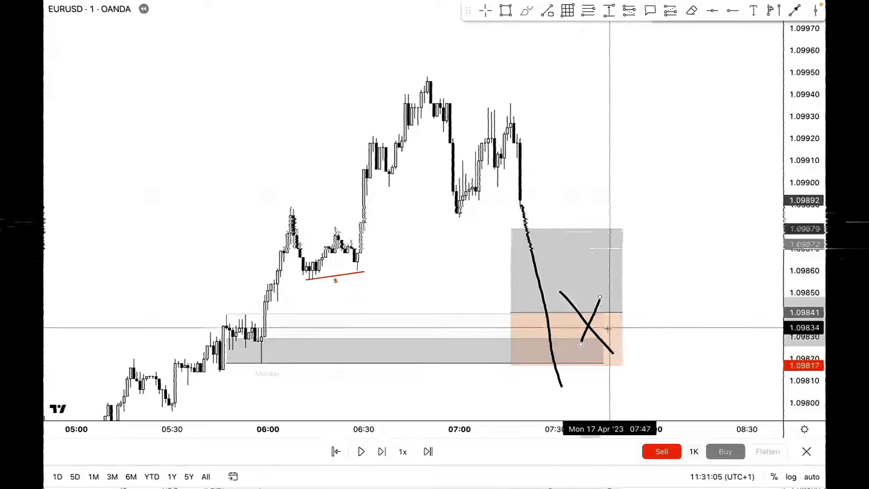
key("ctrl+z")
key("ctrl+z")
key("ctrl+z")
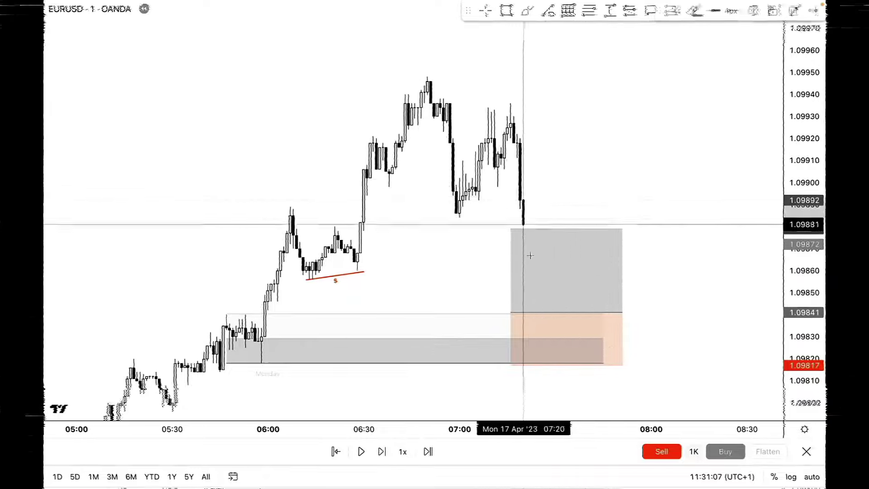
Sketch price bouncing from the long entry past the recent high, marking the high, the stop level and the zone's origin with brush strokes
mouse_move(524, 201)
left_mouse_down()
mouse_move(550, 318)
mouse_move(622, 81)
left_mouse_up()
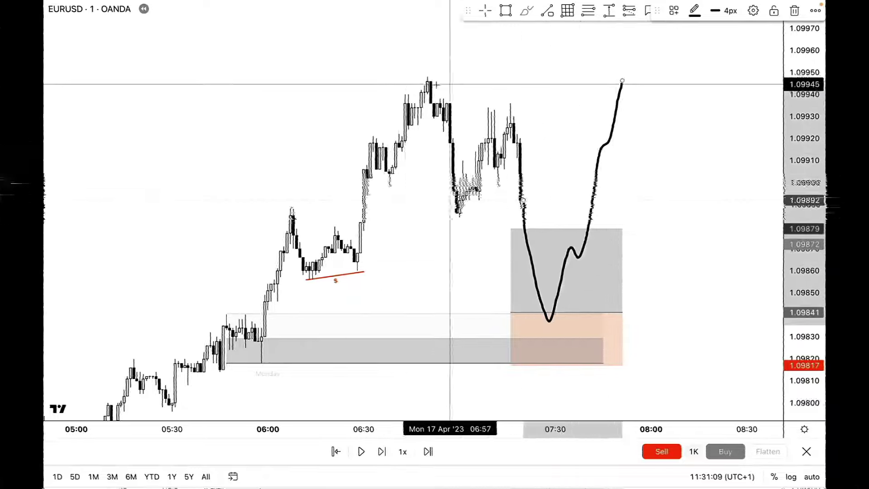
left_click_drag(395, 76, 534, 75)
left_click_drag(222, 312, 275, 314)
mouse_move(225, 362)
left_mouse_down()
mouse_move(258, 359)
mouse_move(406, 98)
mouse_move(549, 315)
mouse_move(633, 38)
left_mouse_up()
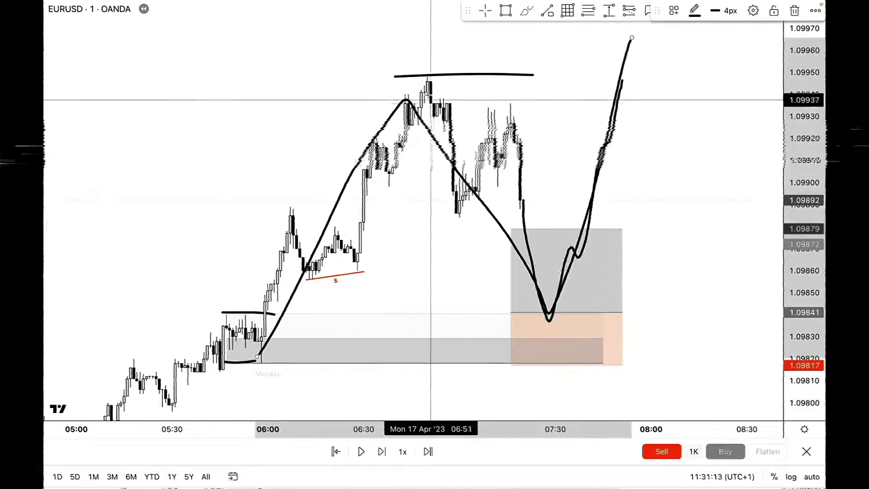
left_click_drag(408, 76, 715, 82)
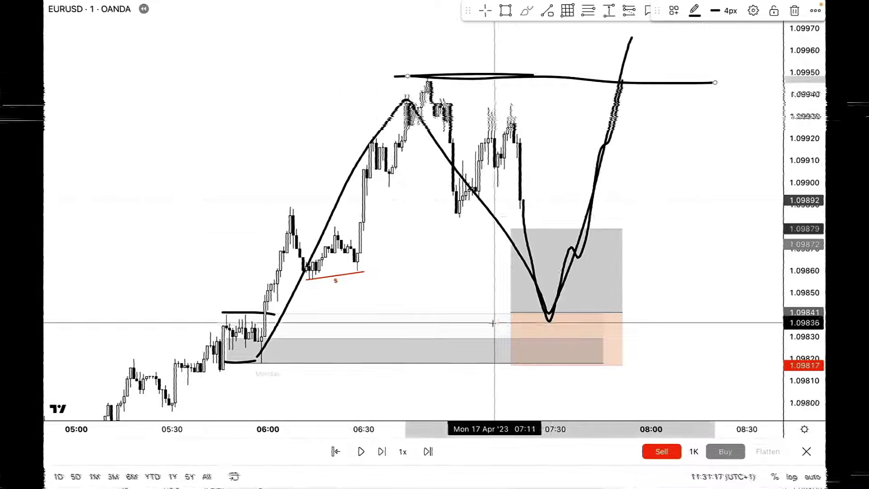
left_click_drag(500, 367, 561, 368)
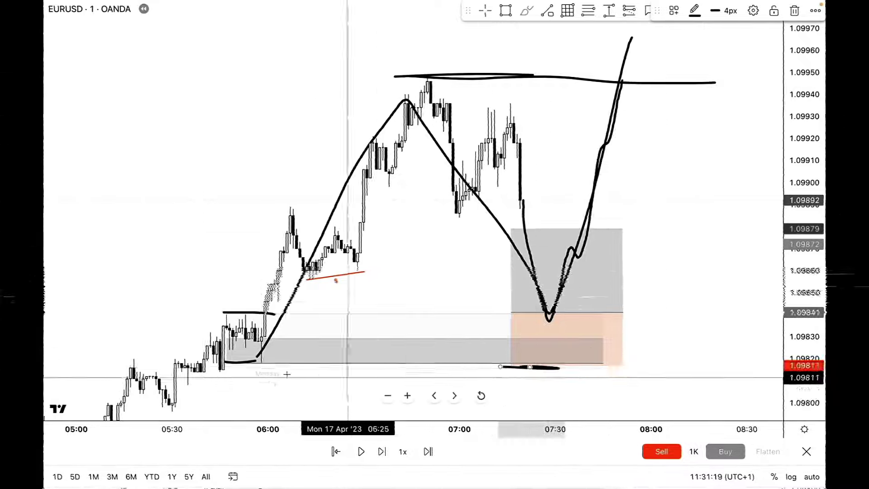
left_click_drag(265, 313, 267, 316)
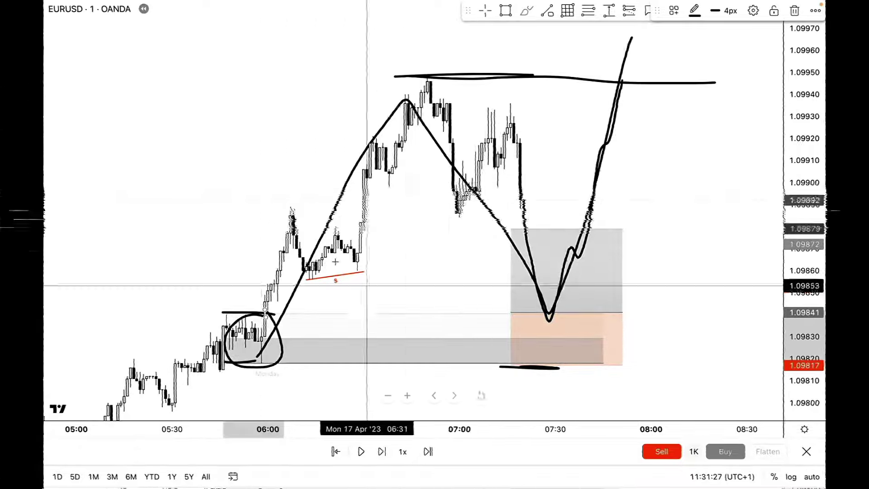
Undo all brush strokes illustrating the projected bounce, keeping the long position
key("ctrl+z")
key("ctrl+z")
key("ctrl+z")
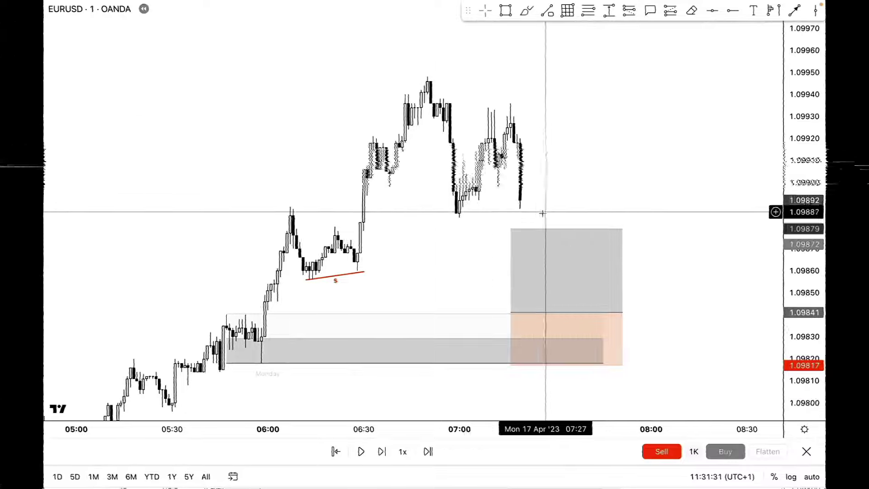
Raise the long position's target above 1.09970 and extend its far edge to about 08:18
left_click_drag(512, 229, 512, 20)
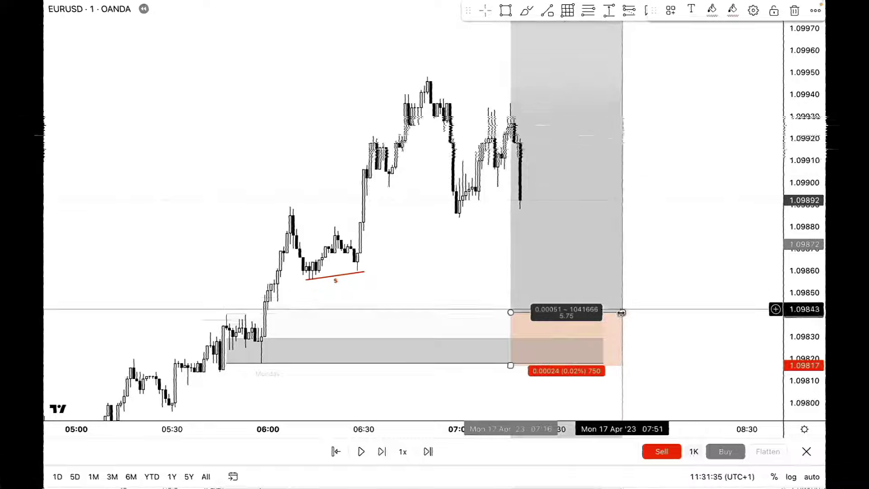
left_click_drag(623, 312, 709, 313)
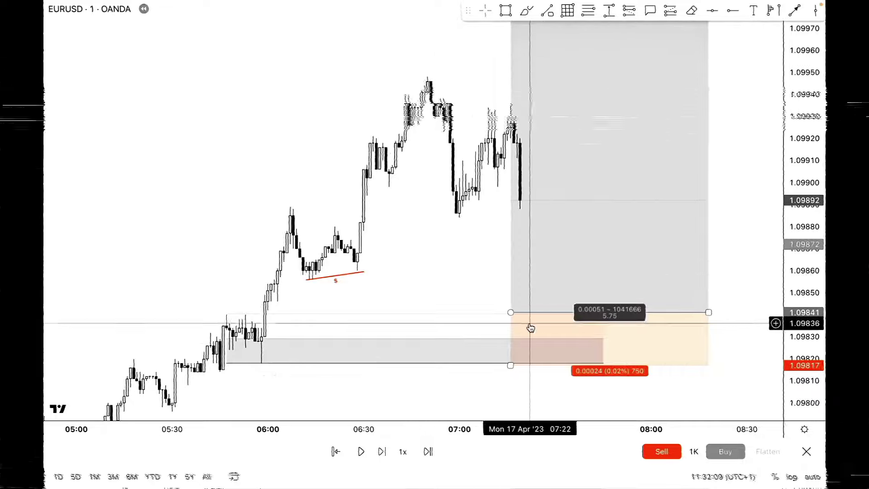
Advance the bar replay by three candles
left_click(382, 452)
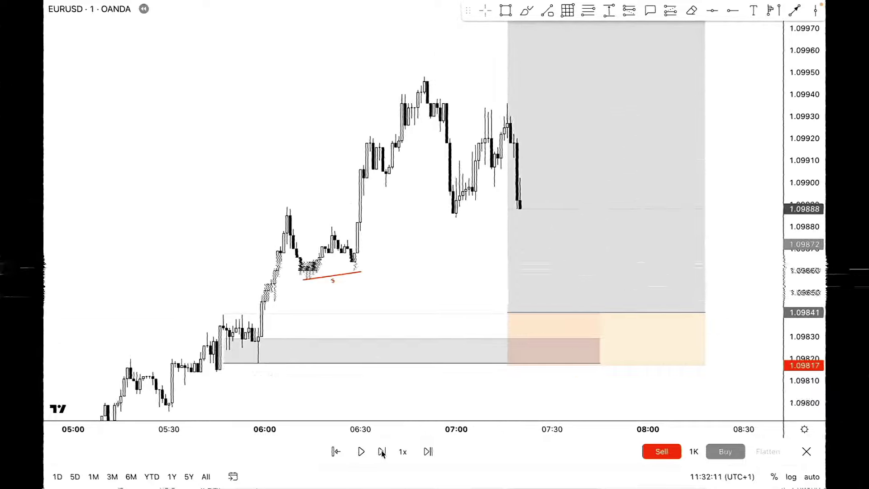
left_click(382, 452)
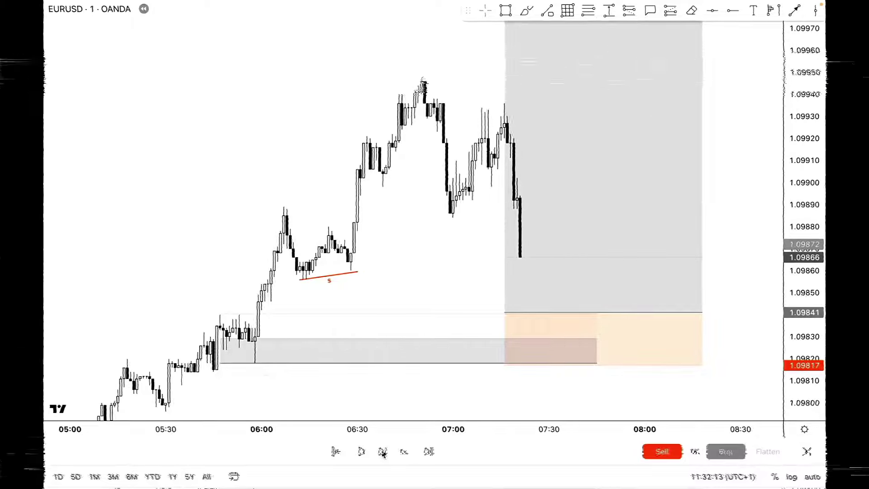
left_click(381, 452)
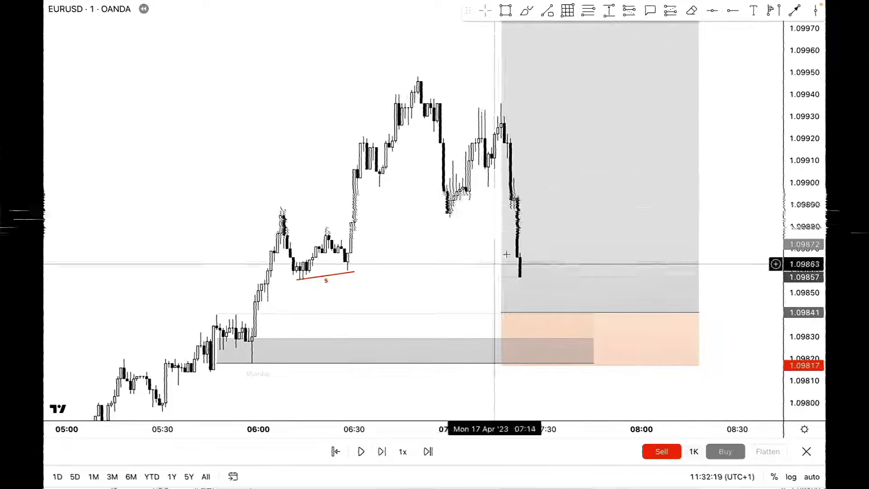
Move the long position clear of price to about 08:04, advance the replay three more times, and deselect the position
left_click_drag(507, 254, 660, 234)
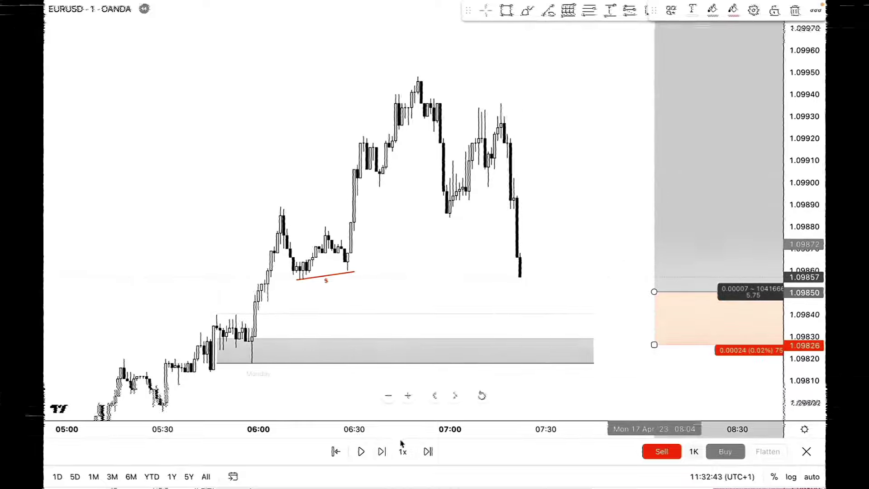
left_click(382, 452)
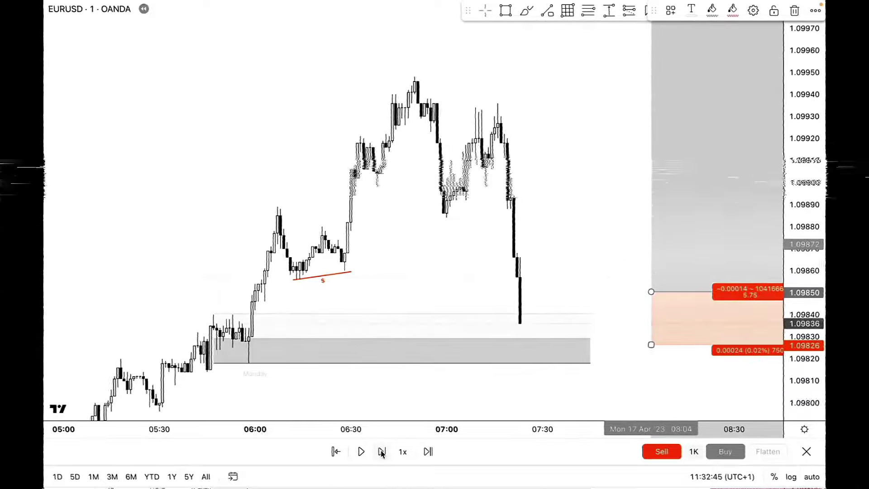
left_click(382, 451)
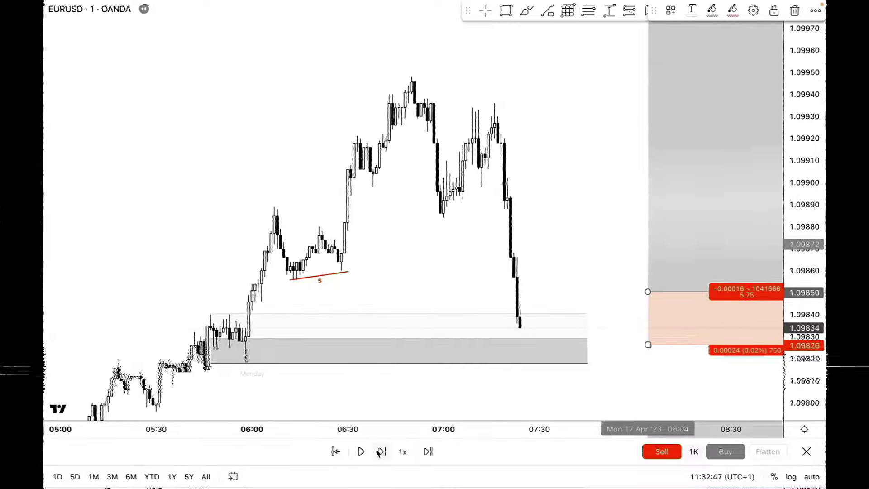
left_click(382, 452)
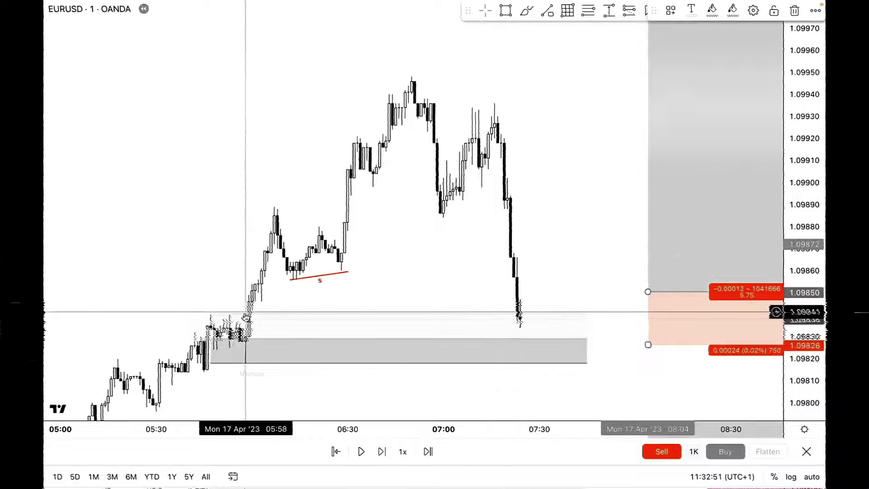
left_click(563, 248)
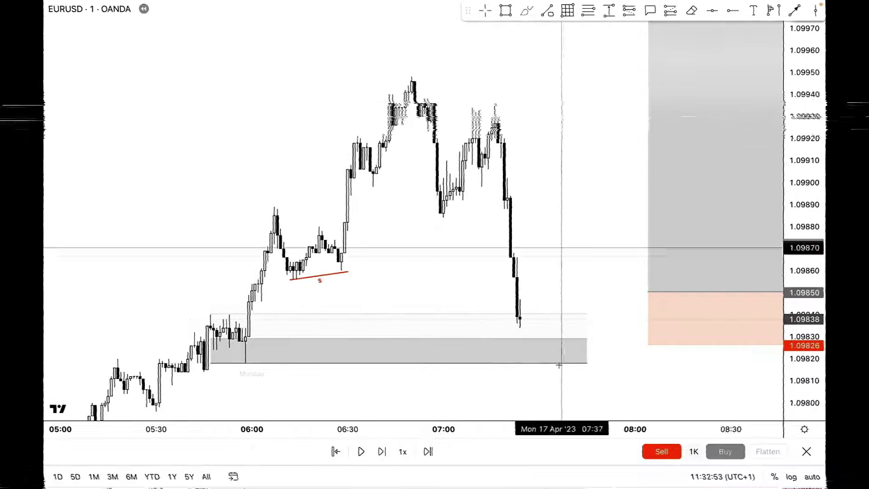
key("shift+Right")
key("shift+Right")
key("shift+Right")
key("shift+Right")
key("shift+Right")
key("shift+Right")
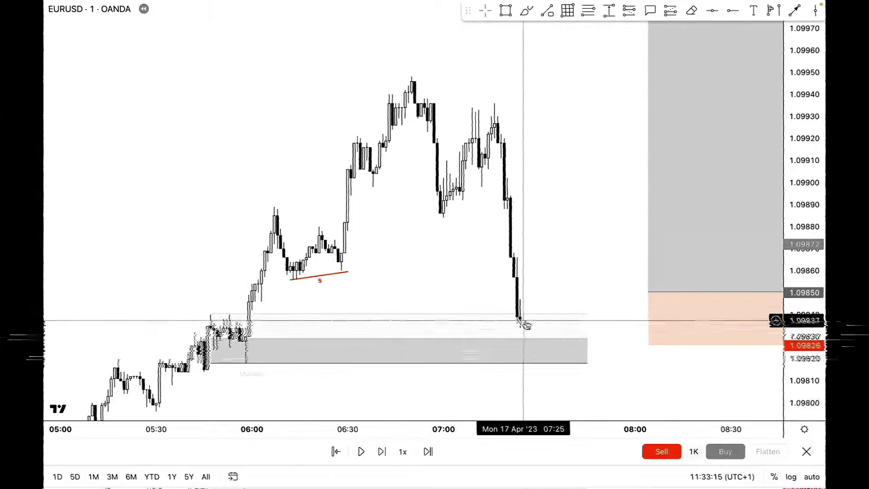
Advance the replay and move the long position beside the latest candle, with entry at 1.09868 and stop at 1.09846
left_click(382, 451)
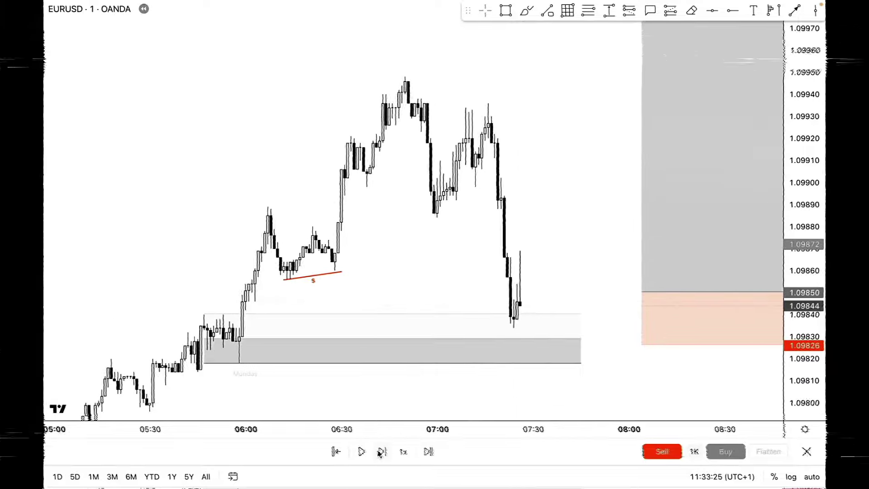
left_click_drag(728, 261, 608, 223)
left_click_drag(520, 305, 520, 329)
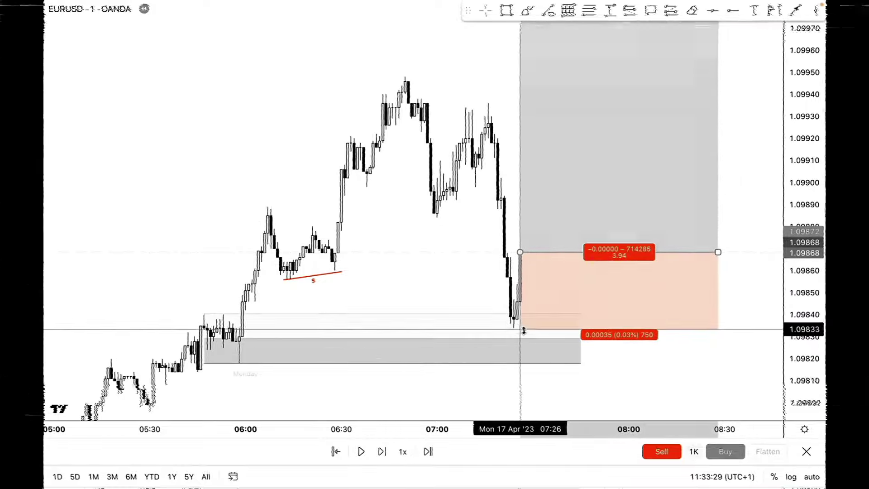
left_click(442, 252)
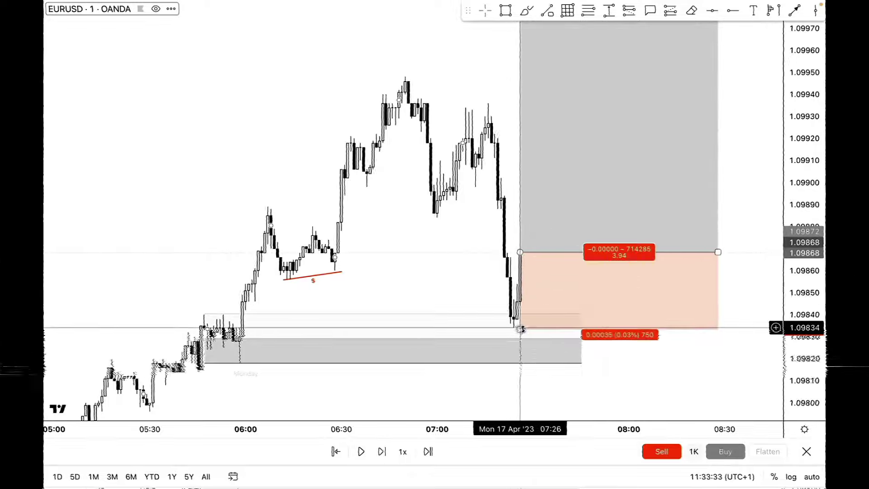
left_click_drag(520, 330, 522, 302)
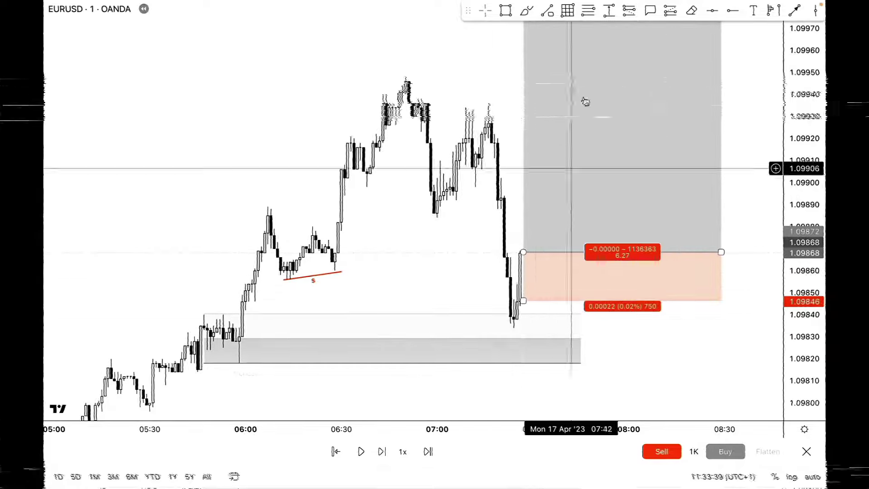
Underline the zone's low and the latest low, sketch the price path through them to a new high, and undo the strokes
left_click_drag(222, 363, 262, 363)
left_click_drag(500, 328, 534, 328)
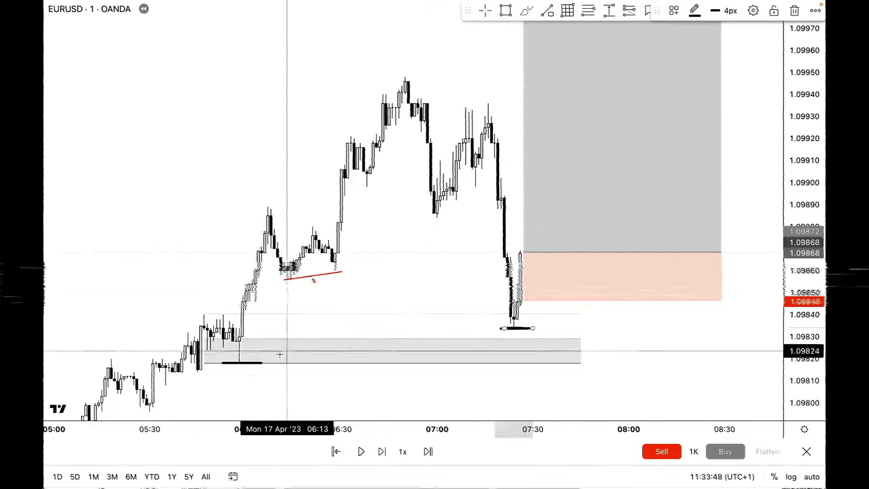
mouse_move(256, 354)
left_mouse_down()
mouse_move(345, 225)
mouse_move(518, 317)
mouse_move(571, 26)
mouse_move(579, 75)
left_mouse_up()
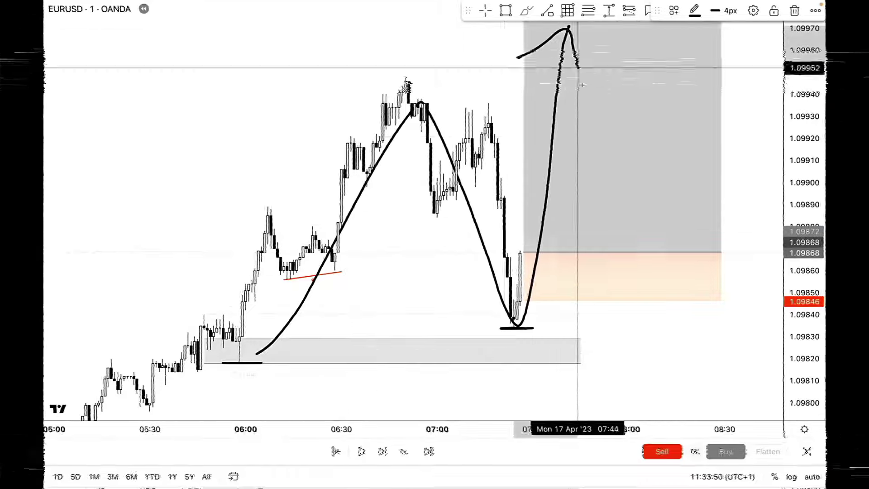
key("ctrl+z")
key("ctrl+z")
key("ctrl+z")
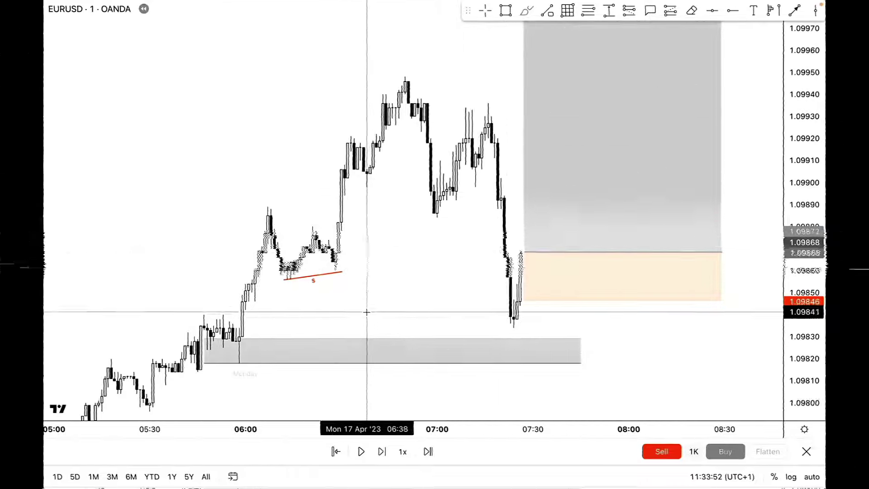
Draw brush arcs under the zone's low and the latest higher low, and undo both arcs
left_click_drag(226, 358, 256, 362)
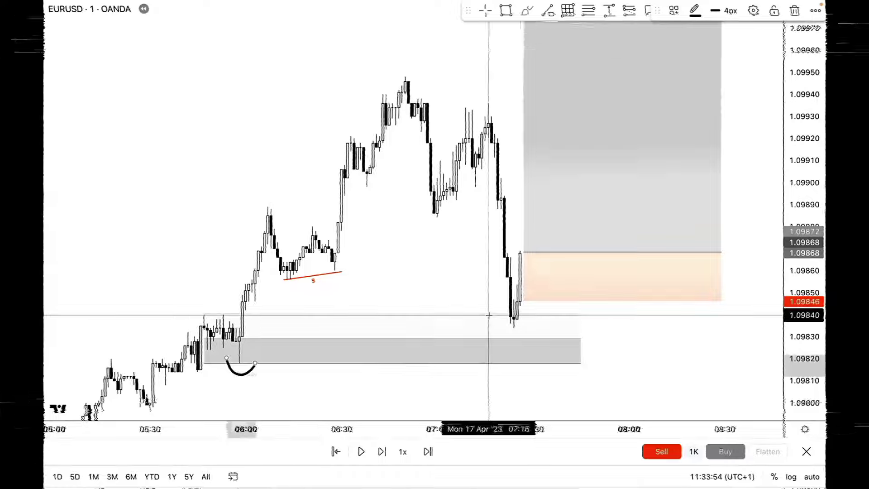
left_click_drag(492, 317, 521, 317)
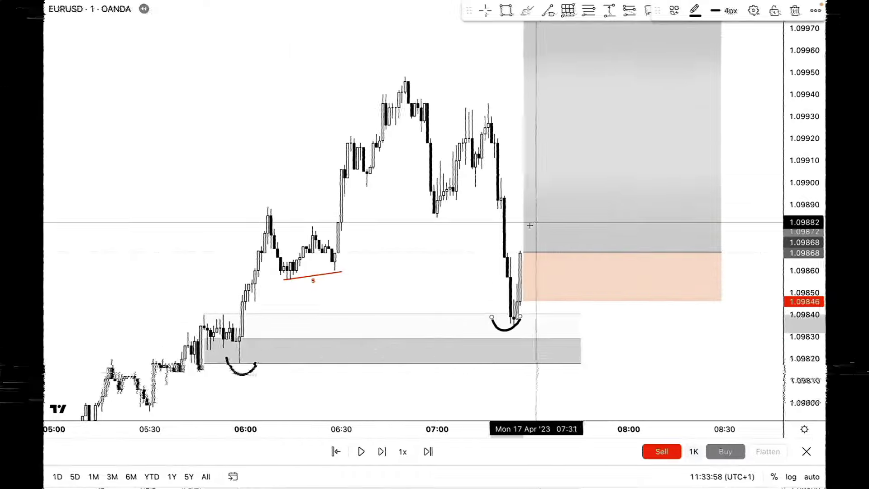
key("ctrl+z")
key("ctrl+z")
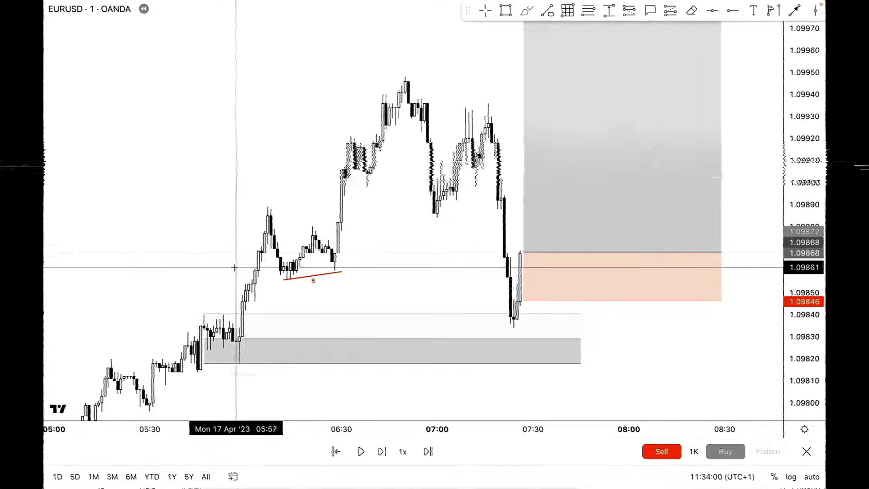
Underline the zone's low and the latest low with short brush strokes, and delete both strokes
left_click_drag(227, 365, 255, 364)
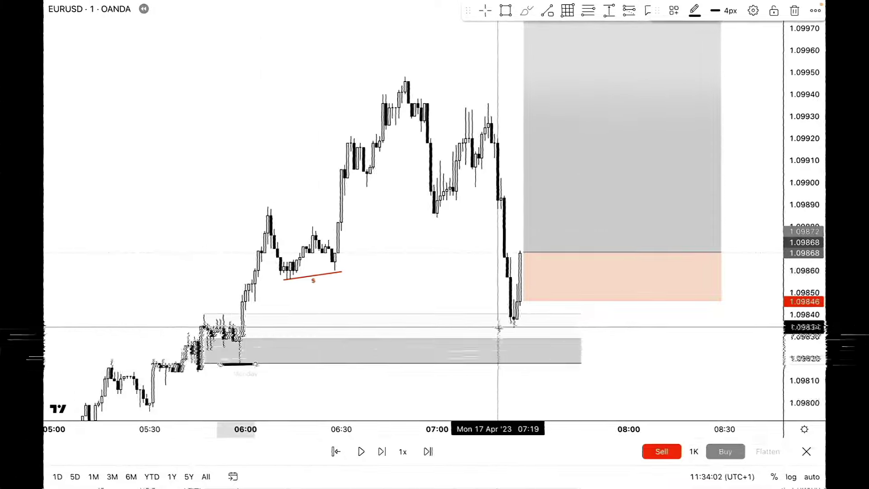
left_click_drag(500, 332, 536, 332)
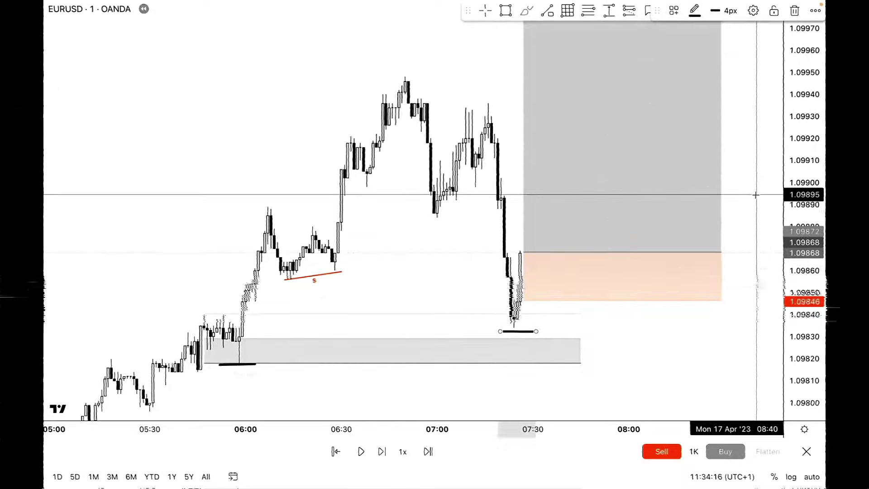
key("Delete")
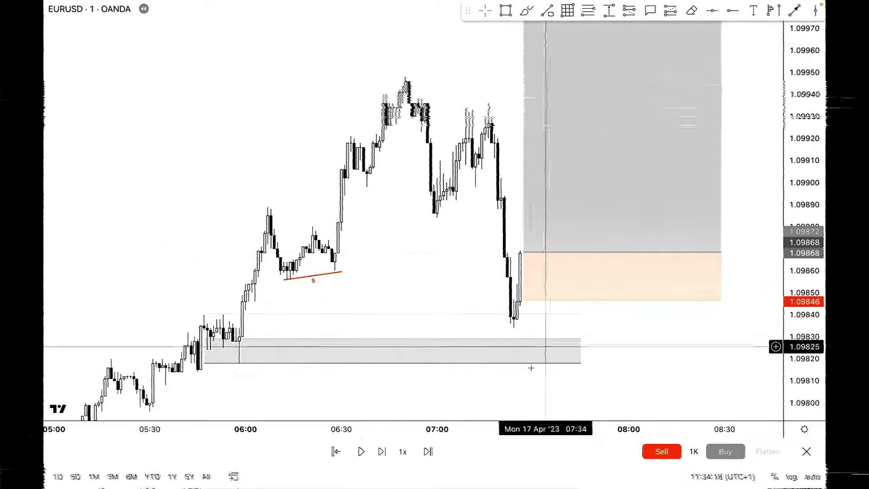
Advance the replay candle by candle to about 07:31
left_click(382, 451)
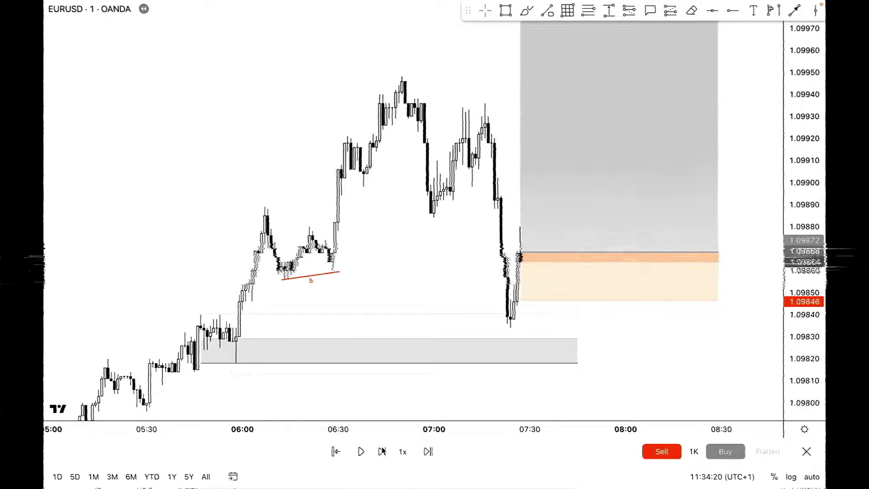
left_click(382, 451)
left_click(383, 452)
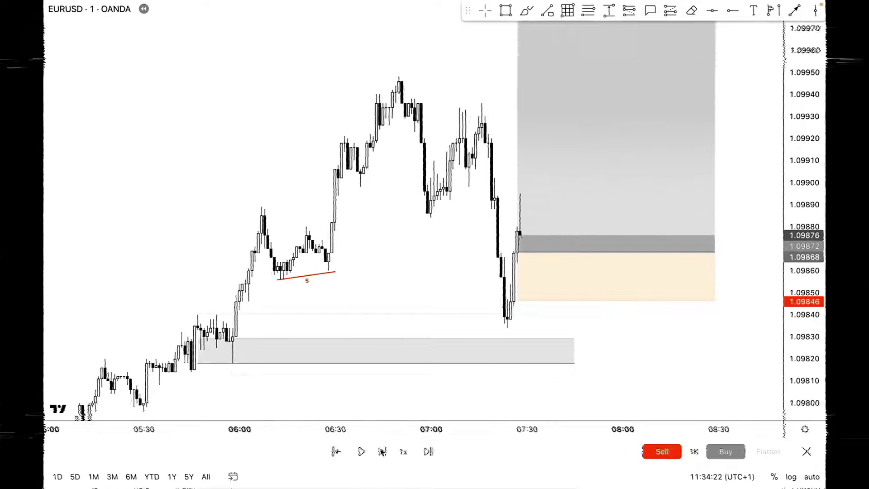
left_click(382, 452)
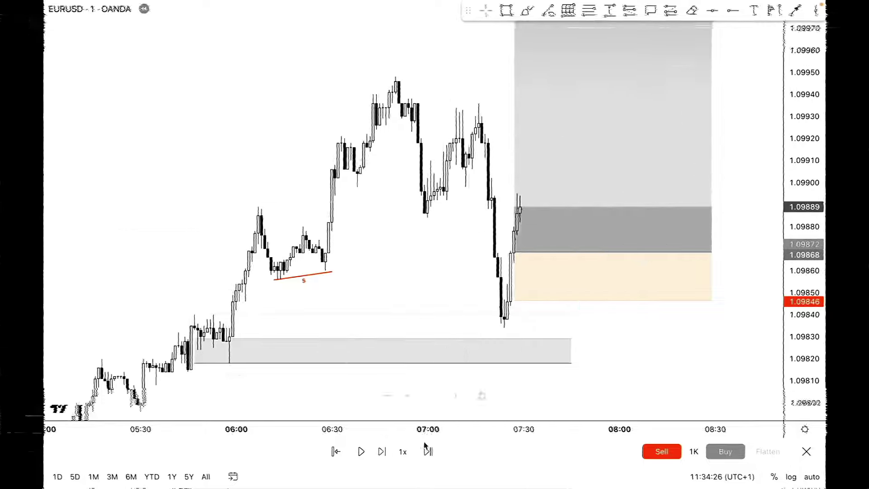
left_click(386, 452)
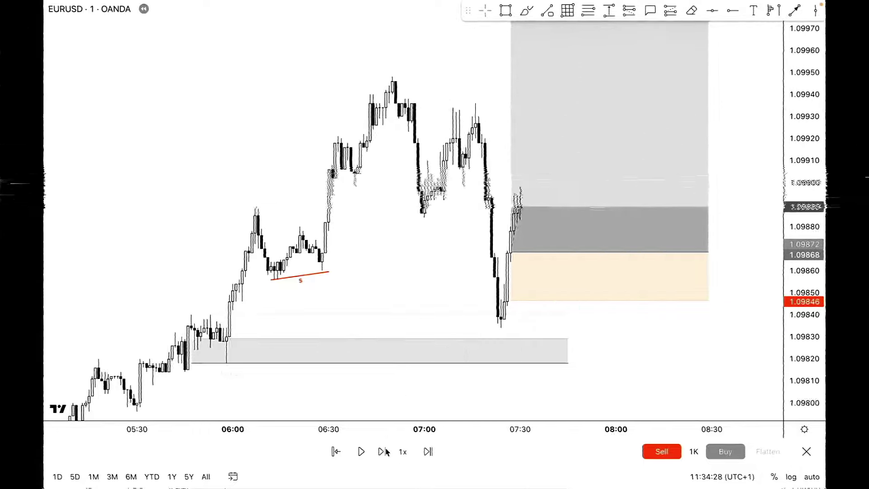
left_click(387, 452)
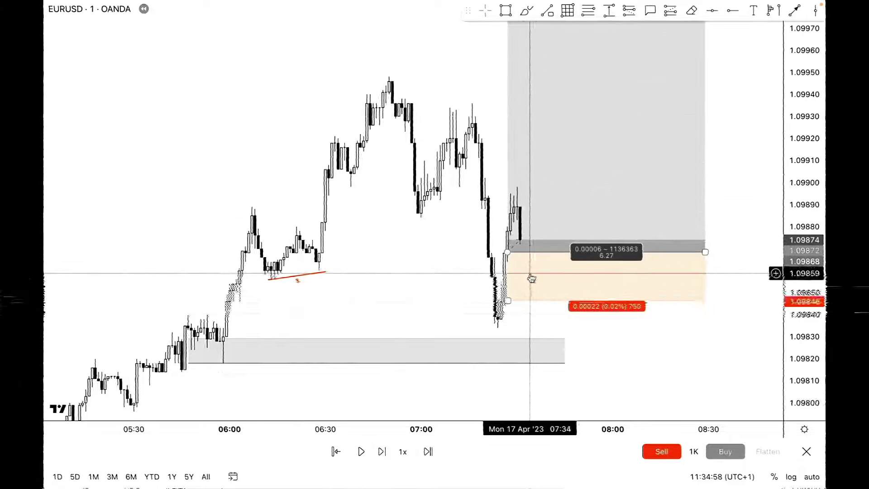
Raise the long position's stop to 1.09867, just below the entry, and undo the change
left_click_drag(507, 301, 509, 248)
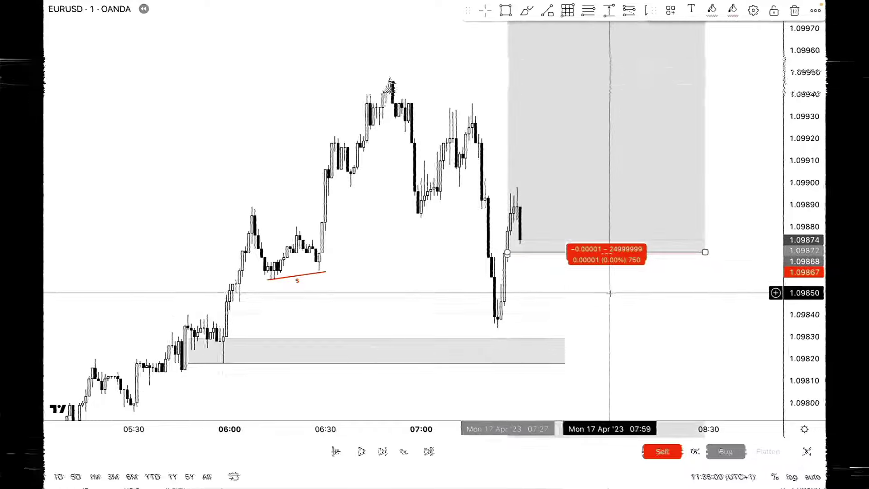
key("ctrl+z")
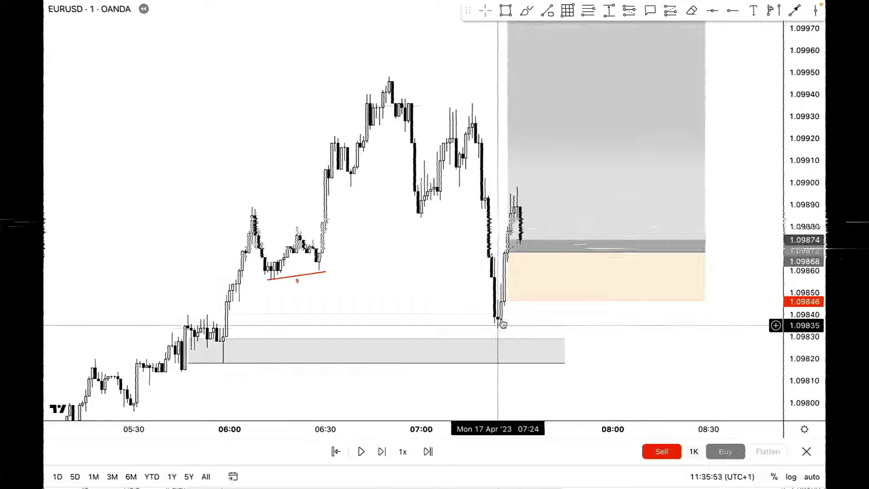
Underline the latest low and the zone's lower edge, circle the sharp drop into the low, and delete these brush strokes
left_click(525, 10)
left_click(526, 312)
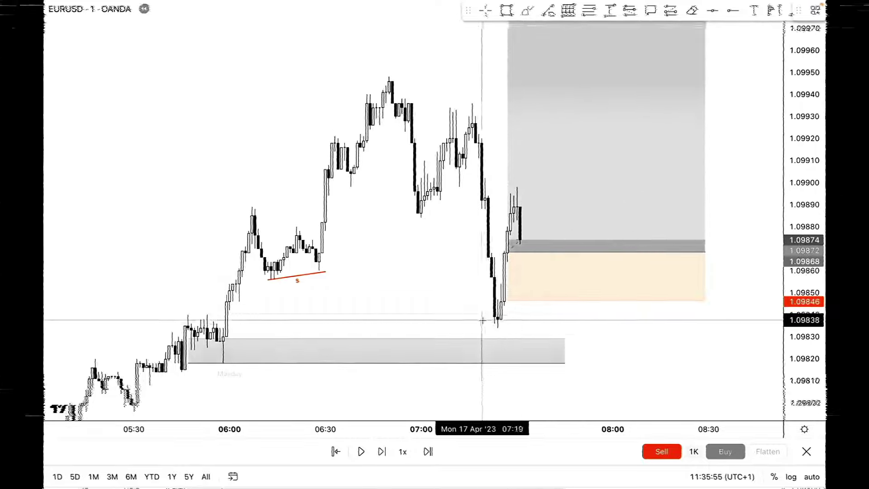
left_click(479, 314)
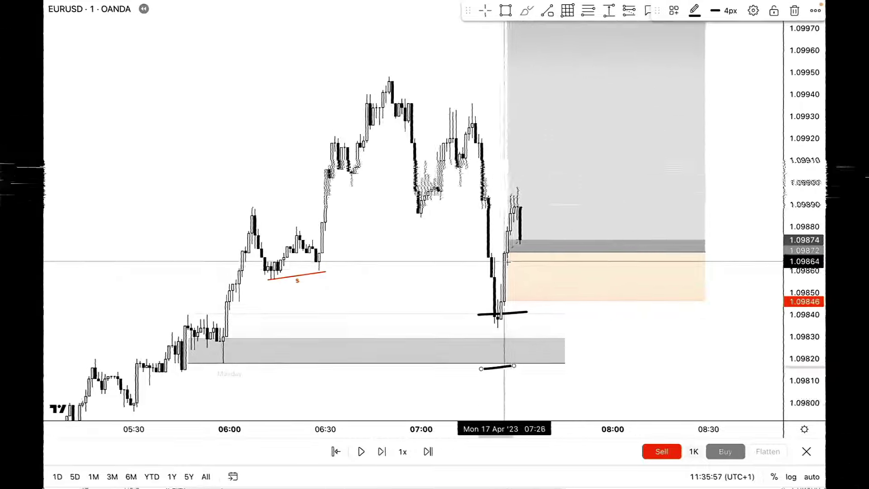
key("Delete")
mouse_move(482, 115)
left_mouse_down()
mouse_move(498, 320)
mouse_move(478, 120)
left_mouse_up()
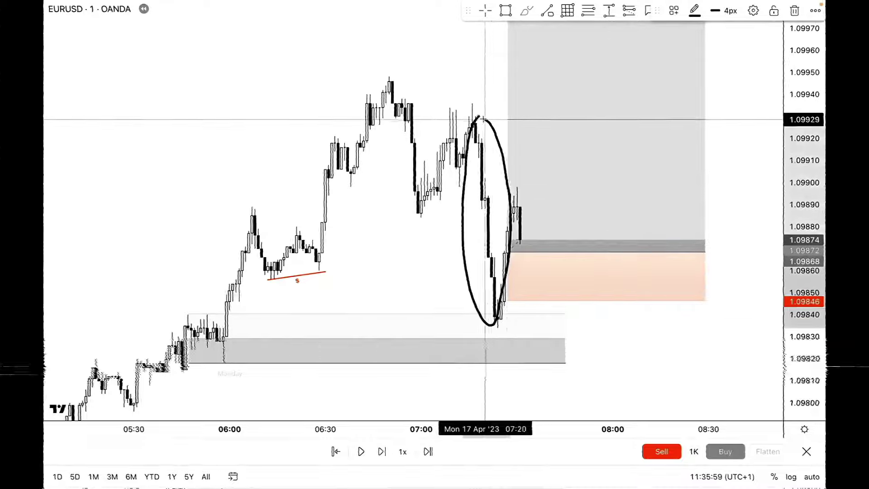
key("Delete")
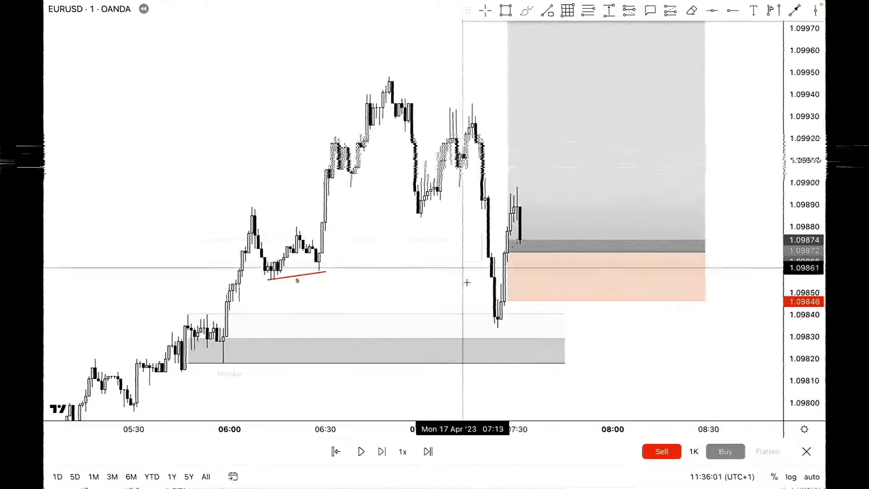
Underline the long position's entry level beside the latest candles with a short brush stroke, and delete it
key("alt+t")
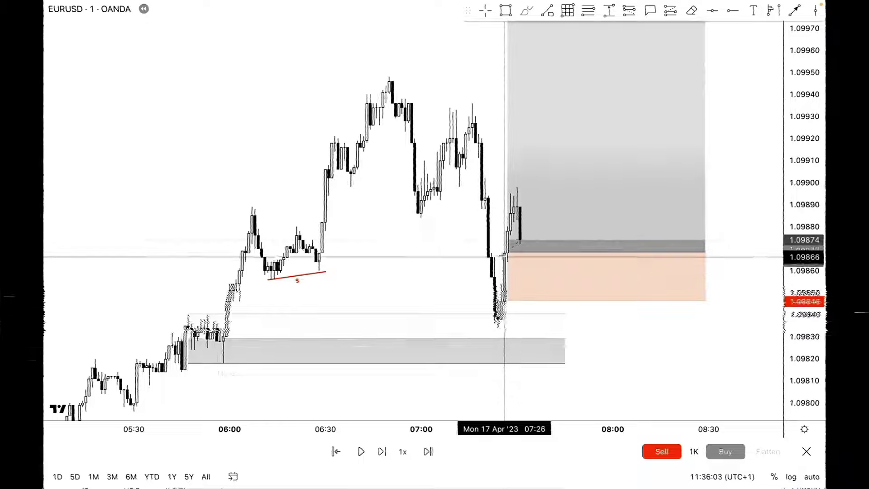
left_click_drag(494, 250, 524, 250)
key("Delete")
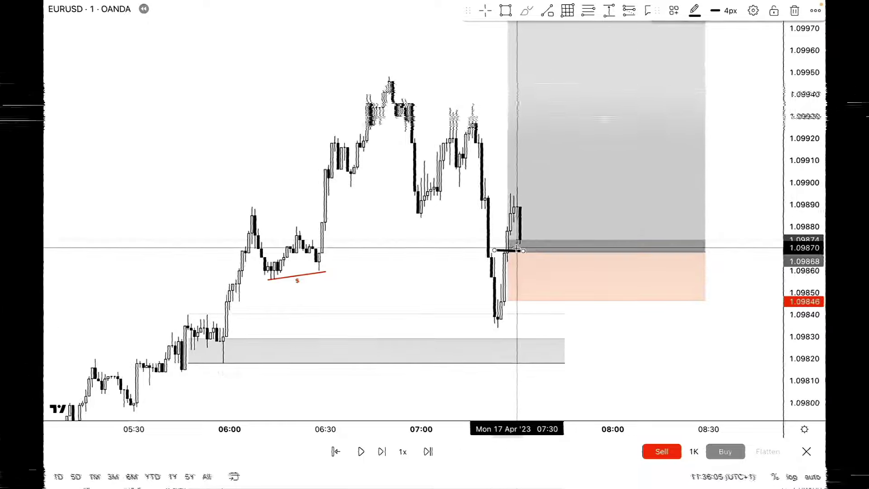
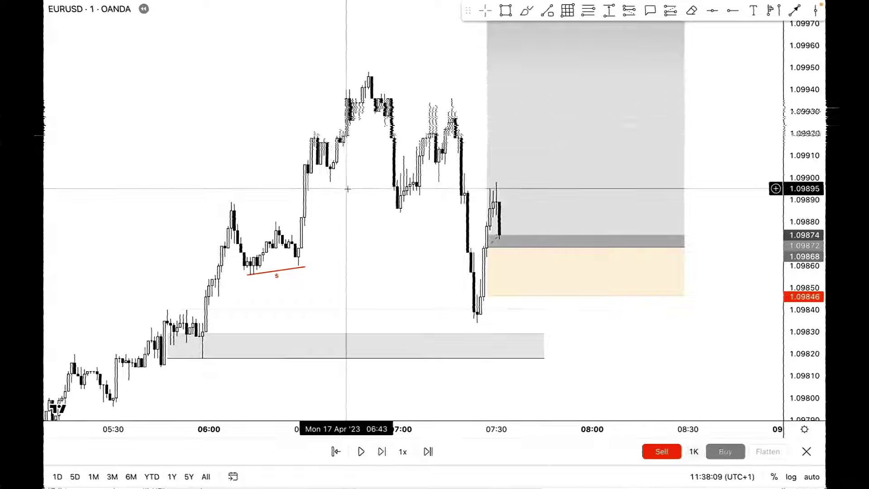
Advance the replay to about 07:37 and place a second long position with entry at 1.09885, stop at 1.09862 and target at 1.09959
key("shift+Right")
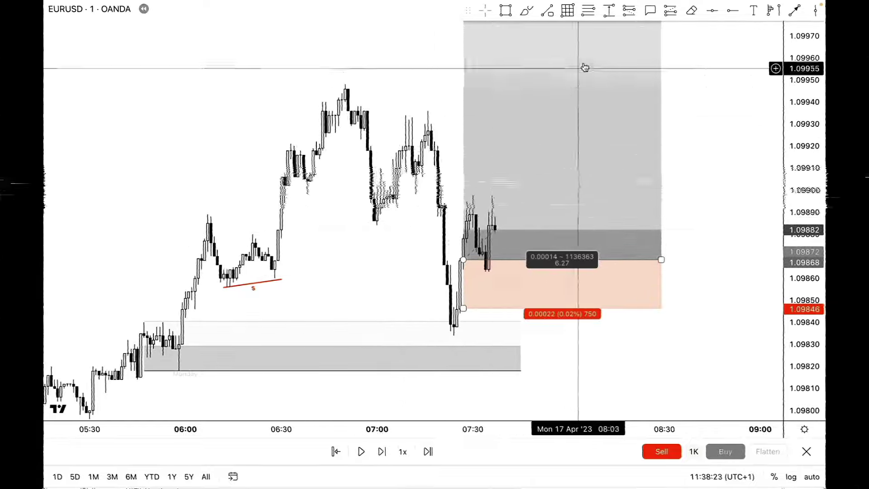
left_click(489, 223)
left_click_drag(489, 289, 494, 275)
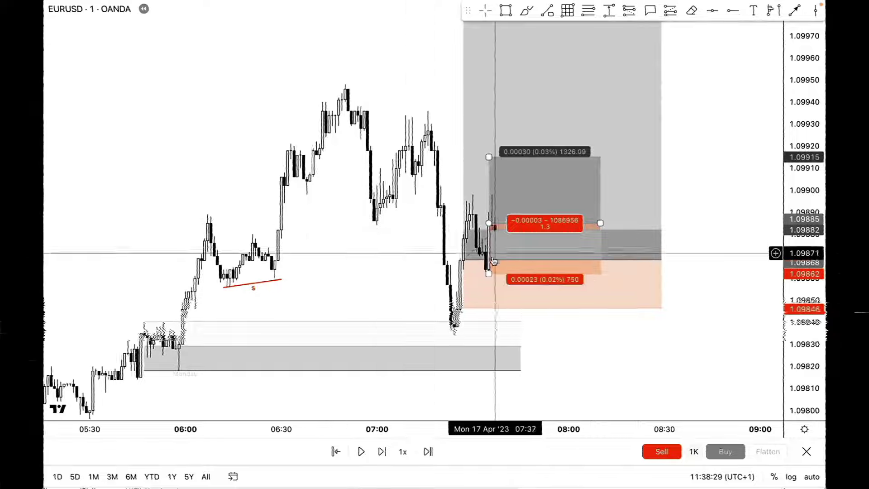
left_click(461, 302)
left_click(488, 263)
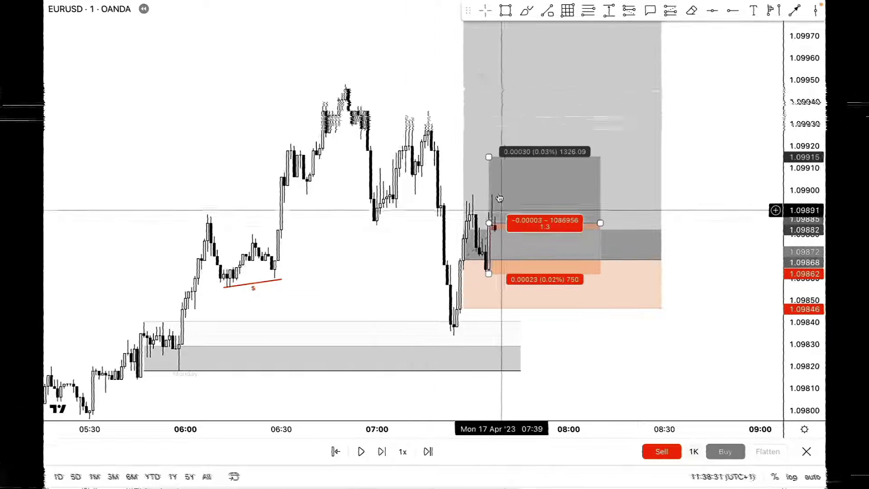
left_click_drag(489, 154, 489, 59)
left_click(287, 155)
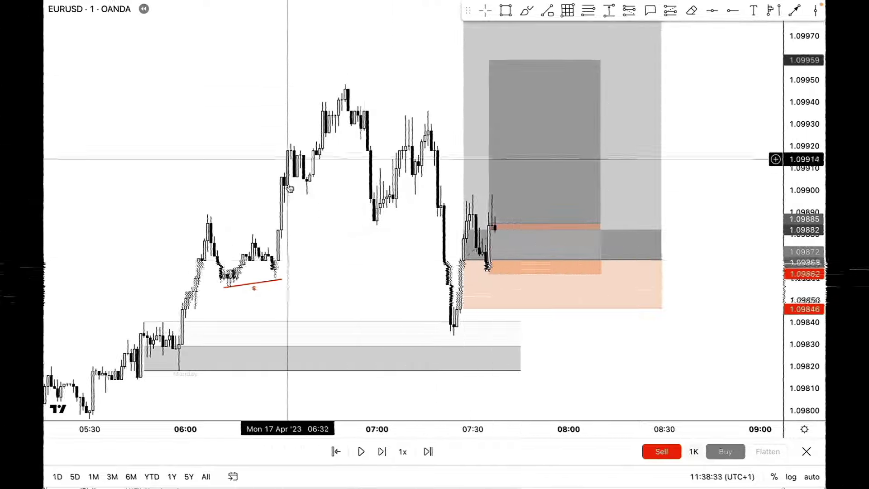
left_click(475, 246)
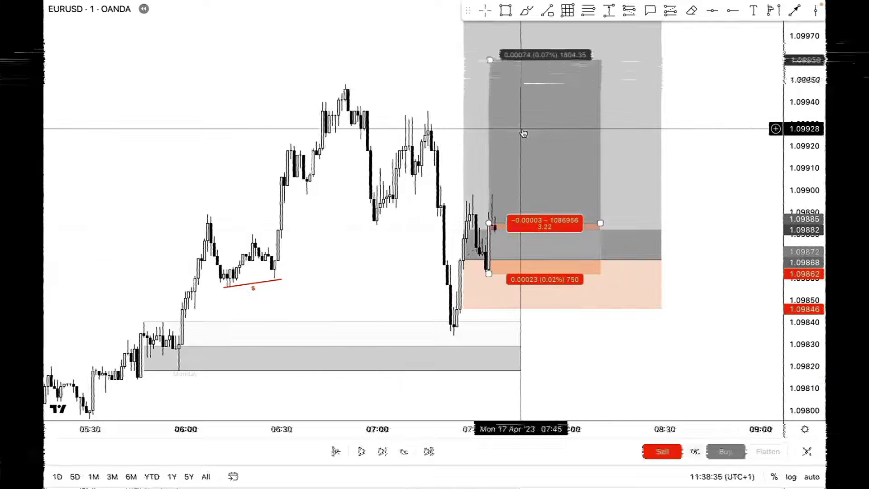
left_click(361, 266)
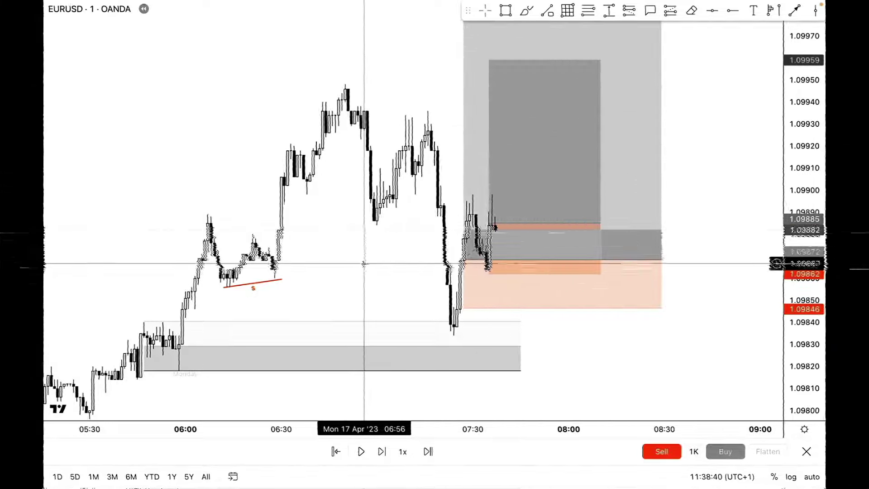
left_click(483, 134)
left_click(526, 140)
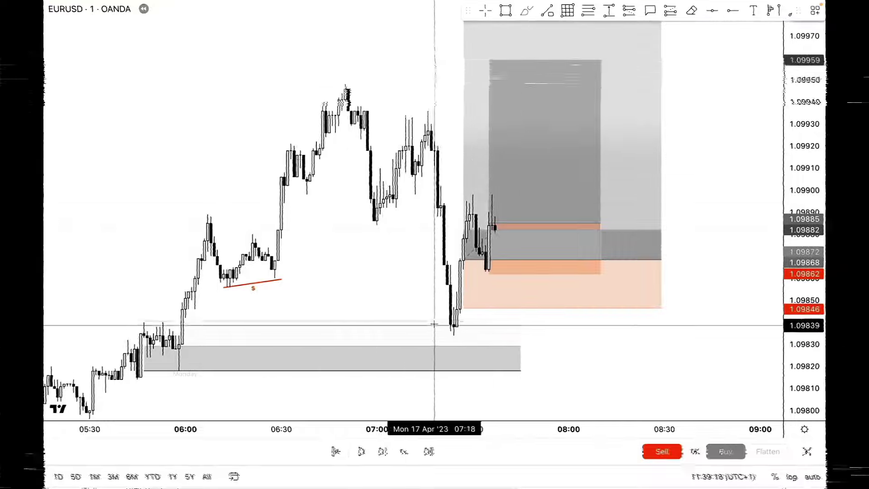
Brush short marks across the latest low and along the zone's lower edge, and undo an extra stroke inside the second position
left_click_drag(431, 322, 465, 320)
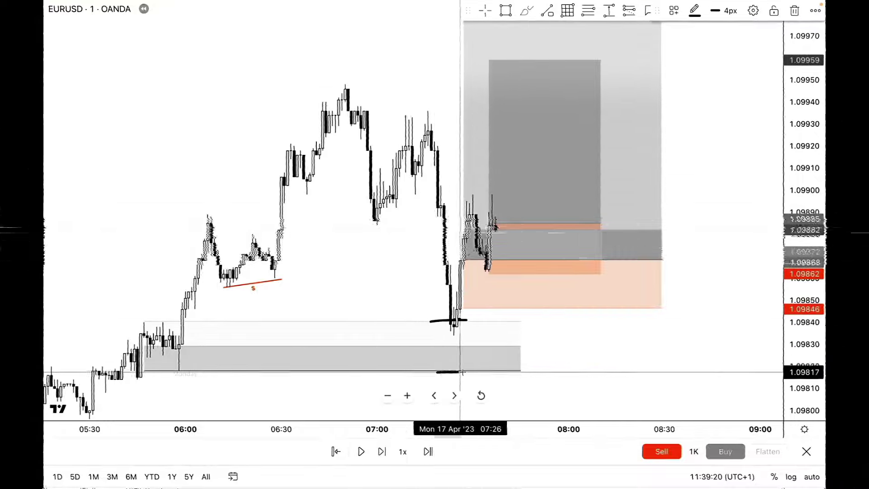
left_click_drag(438, 372, 461, 372)
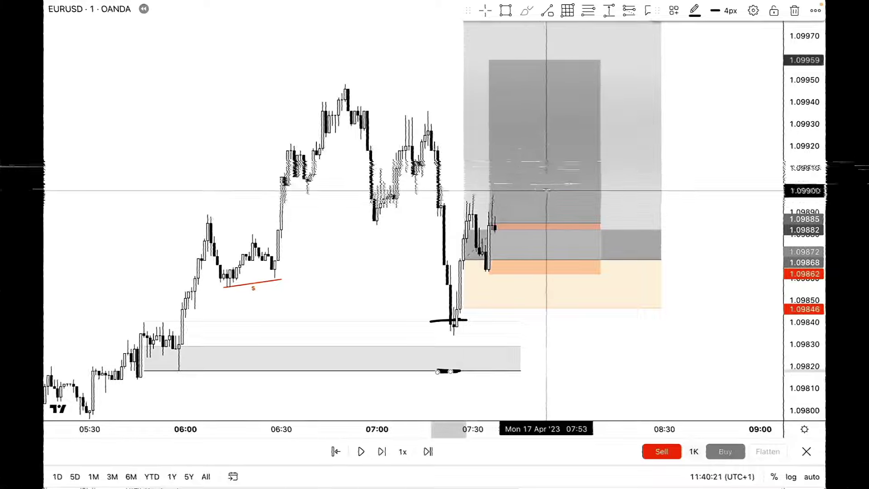
left_click_drag(517, 188, 501, 257)
key("ctrl+z")
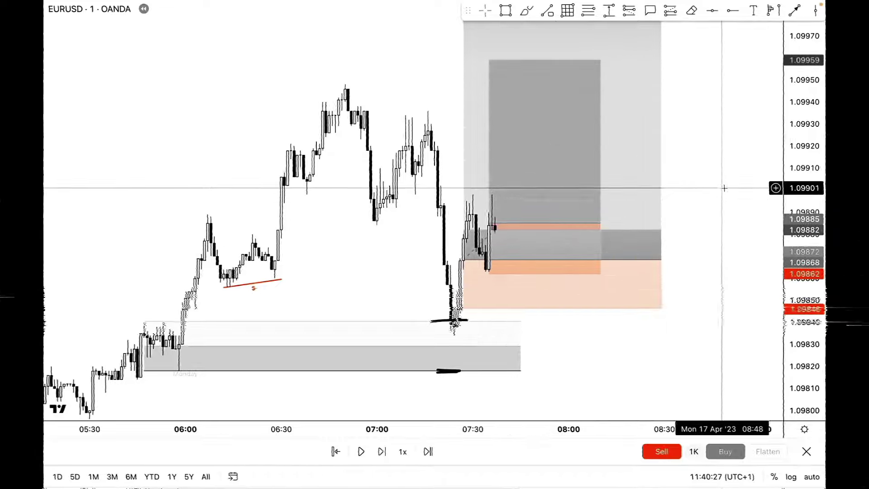
Advance the replay candle by candle to about 07:55, past both long positions' stops
left_click(382, 452)
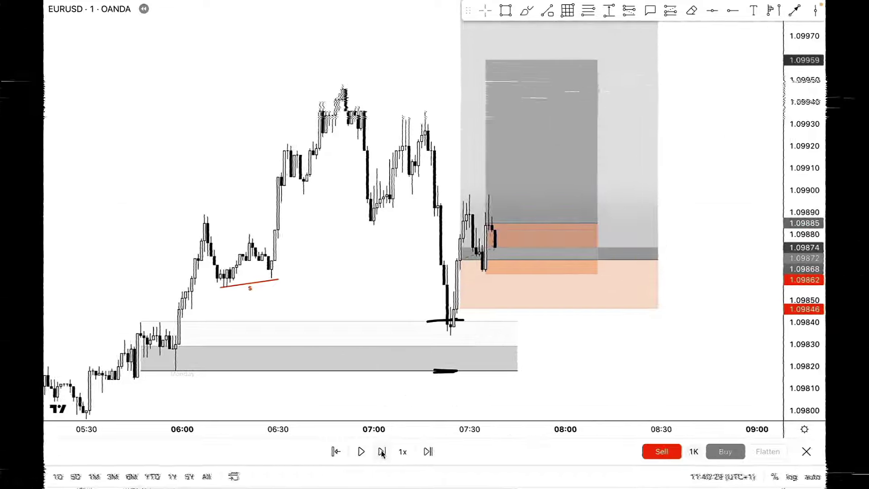
left_click(382, 452)
left_click(382, 452)
left_click(382, 452)
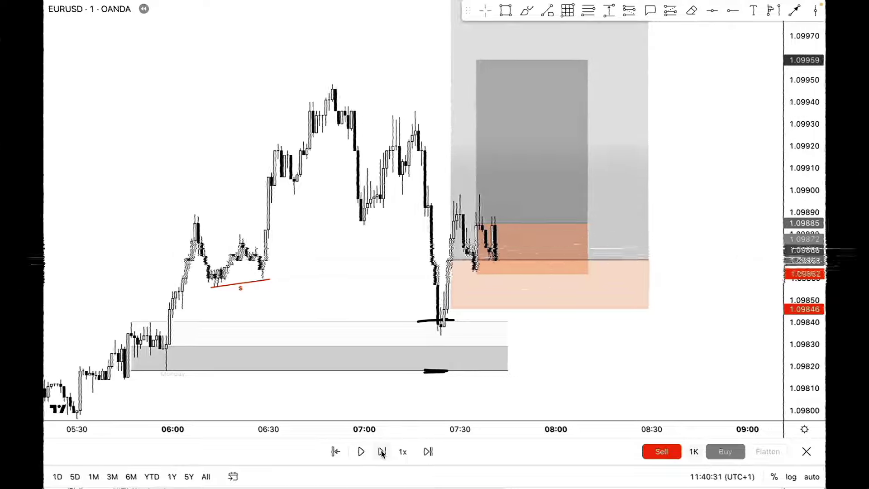
left_click(383, 452)
left_click(382, 452)
left_click(383, 452)
left_click(382, 452)
left_click(382, 452)
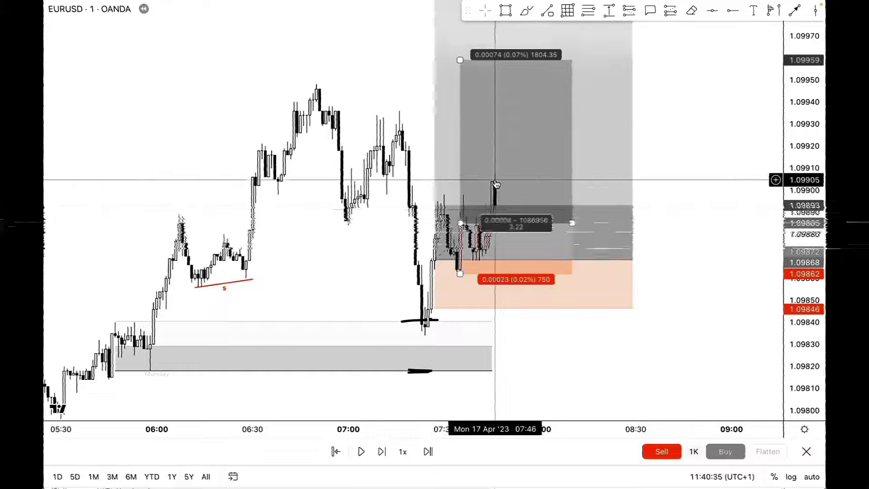
left_click(382, 452)
left_click(382, 452)
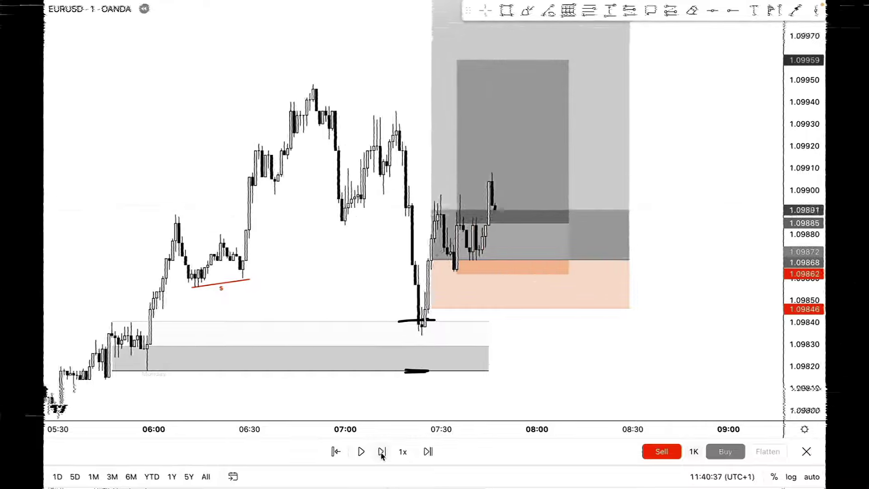
left_click(382, 451)
left_click(382, 452)
left_click(382, 452)
left_click(382, 452)
left_click(382, 452)
left_click(382, 452)
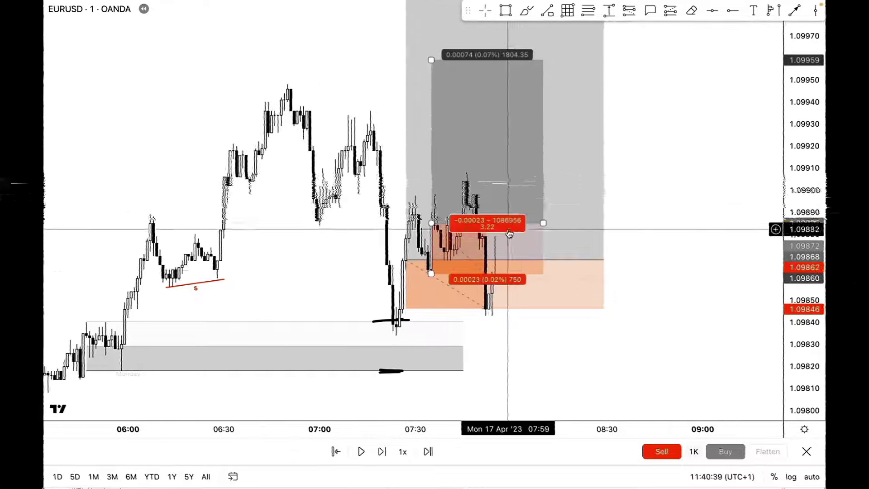
Place a third long position at the marked low with entry at 1.09841 and stop at 1.09817, below the zone
left_click_drag(436, 284, 446, 259)
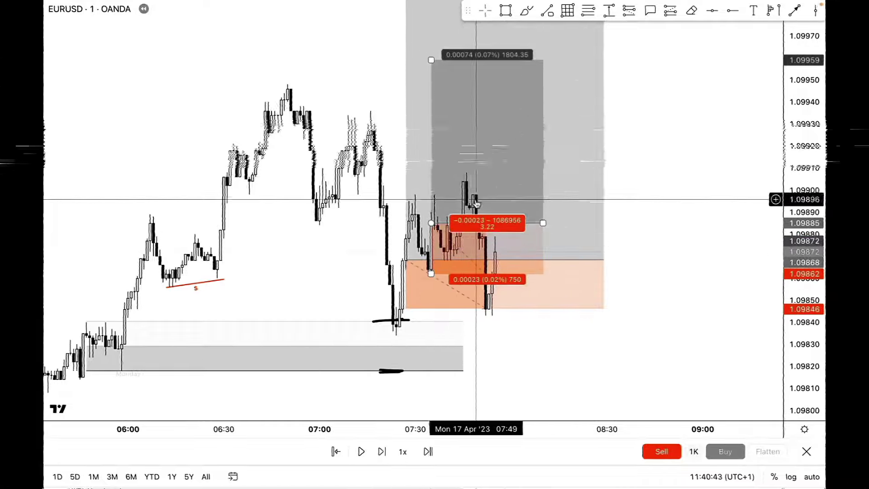
left_click(393, 320)
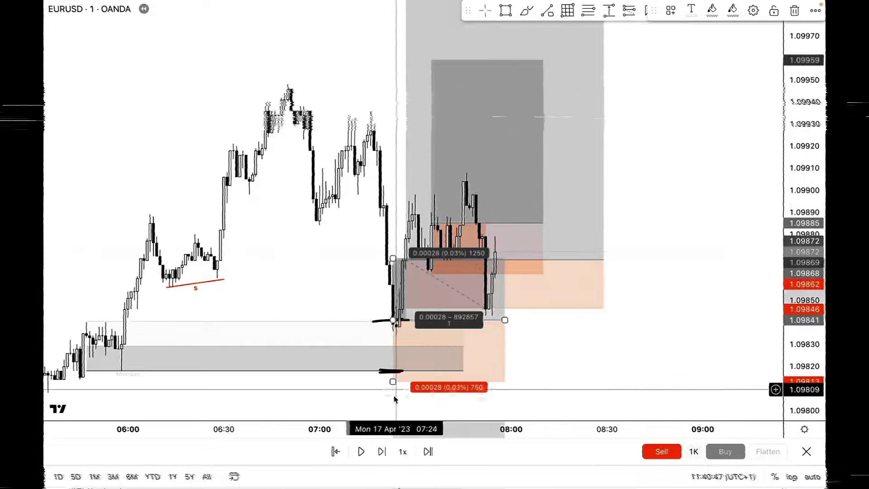
left_click_drag(393, 383, 390, 373)
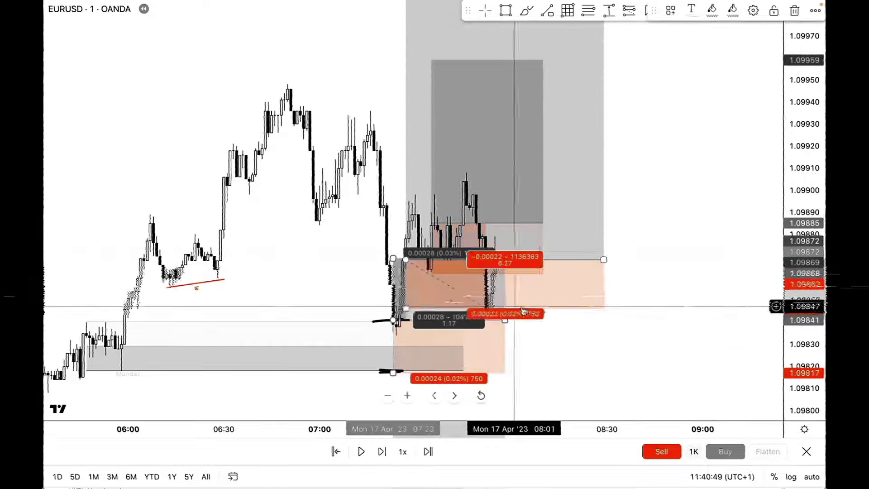
Extend the third long position to about 08:24 with target 1.09951, and clear the two earlier long positions from the chart
left_click_drag(505, 320, 588, 320)
left_click_drag(420, 263, 575, 78)
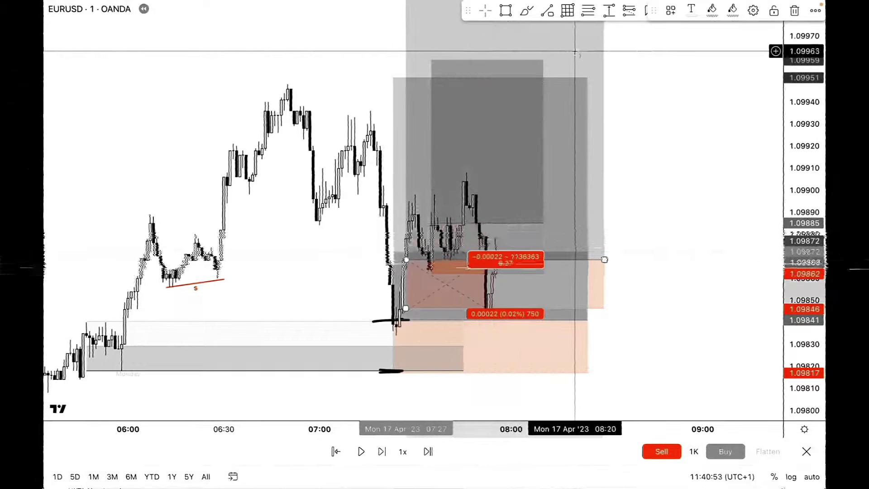
left_click(631, 75)
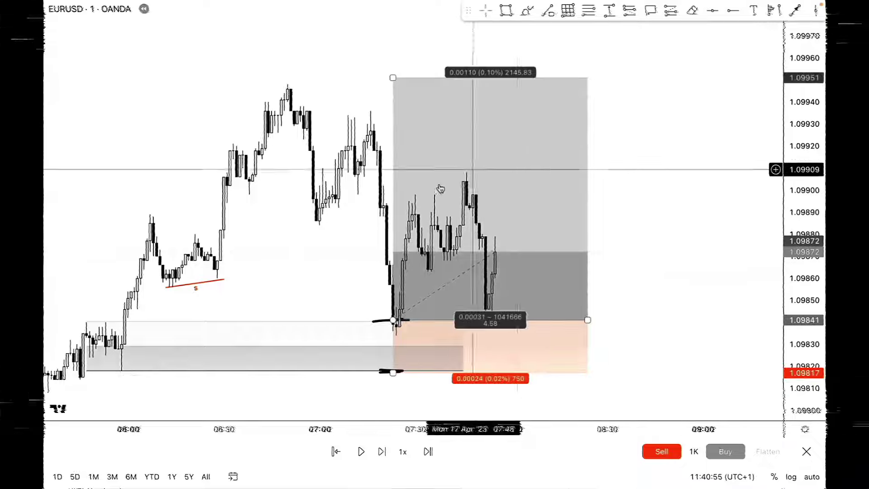
Play the replay until about 08:09, past the remaining long position's 1.09951 target
left_click(362, 452)
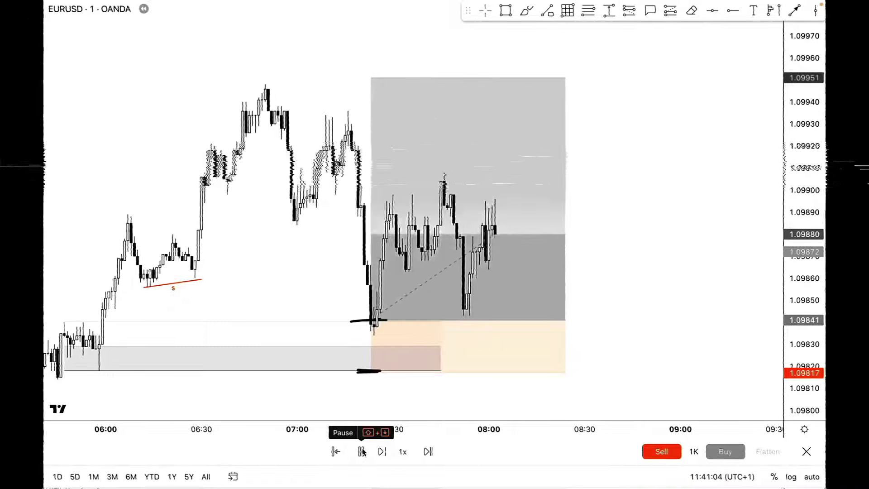
left_click_drag(634, 324, 724, 297)
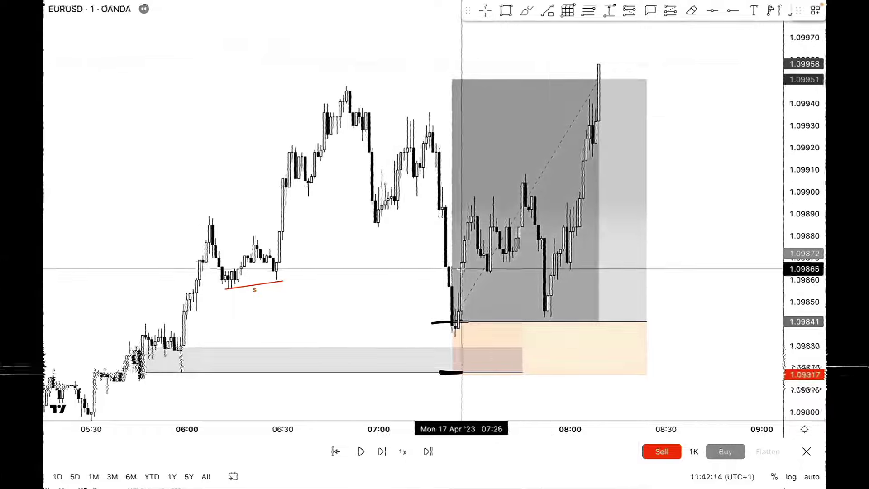
Brush freehand marks across the entry and stop levels, down through the zone, along its original edges, and upward through the position
left_click_drag(454, 263, 478, 262)
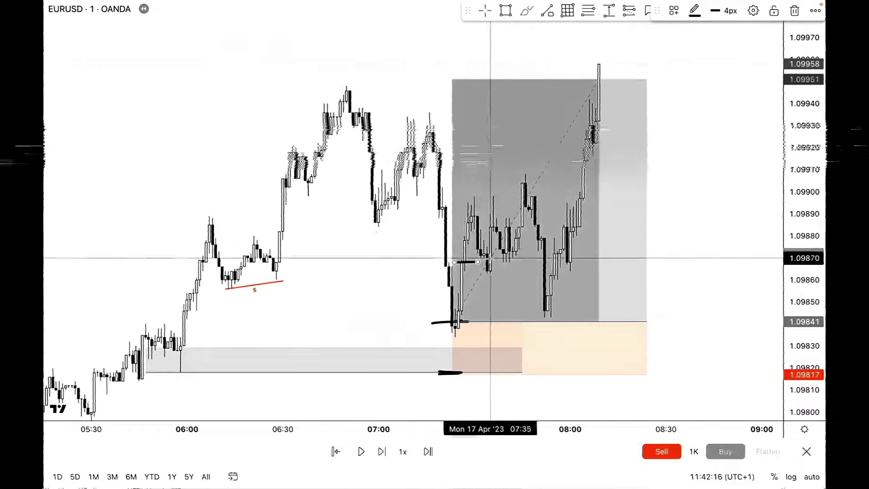
left_click_drag(486, 226, 516, 224)
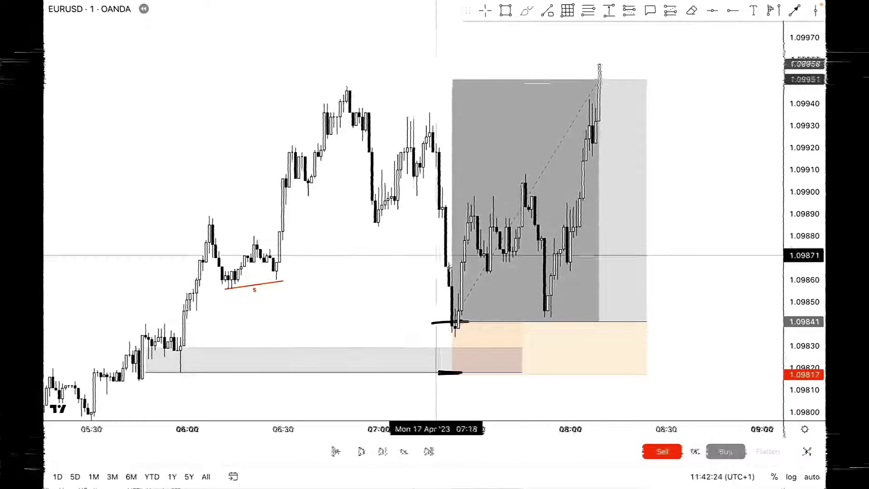
left_click_drag(440, 373, 478, 375)
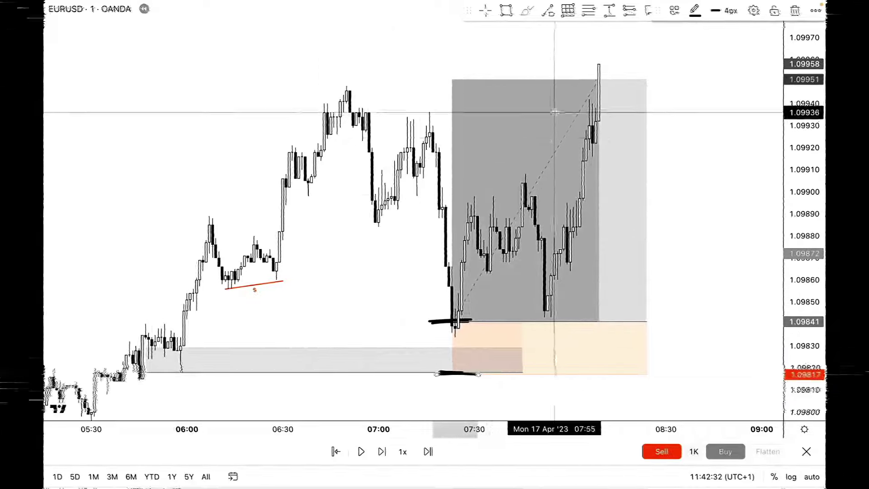
left_click_drag(460, 268, 461, 396)
mouse_move(578, 212)
left_mouse_down()
mouse_move(485, 202)
mouse_move(536, 180)
left_mouse_up()
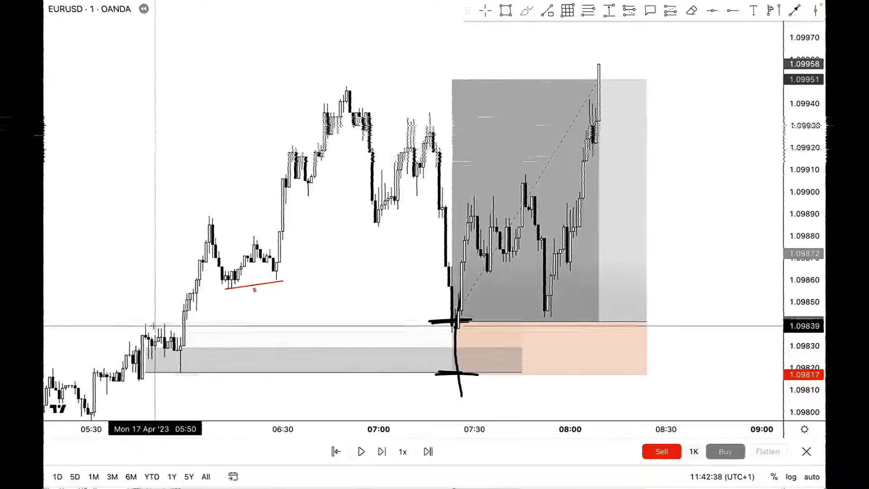
left_click_drag(141, 322, 195, 322)
left_click_drag(142, 374, 199, 375)
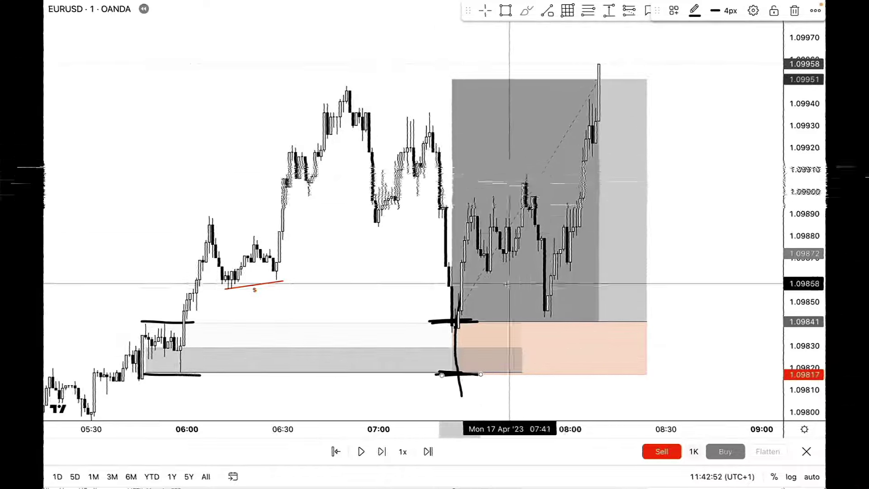
mouse_move(509, 282)
left_mouse_down()
mouse_move(564, 94)
mouse_move(580, 134)
left_mouse_up()
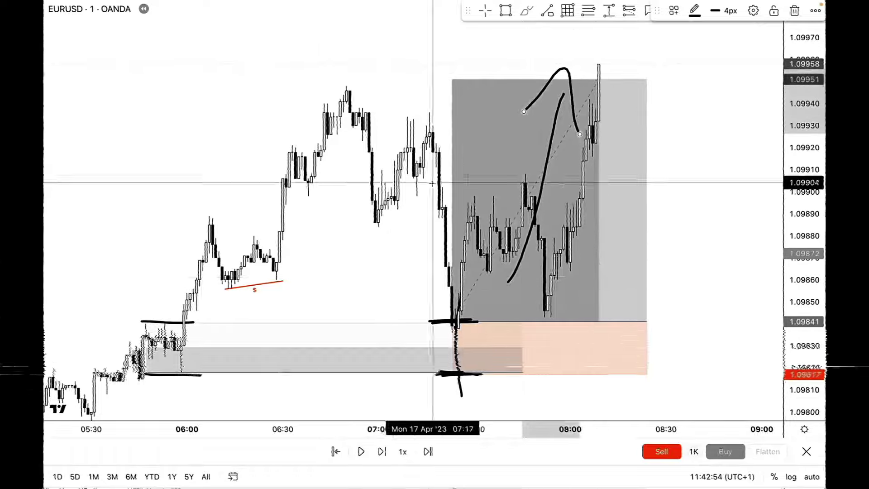
Undo the brush strokes added over the position and the zone's edges, keeping the two original short marks at the low
key("ctrl+z")
key("ctrl+z")
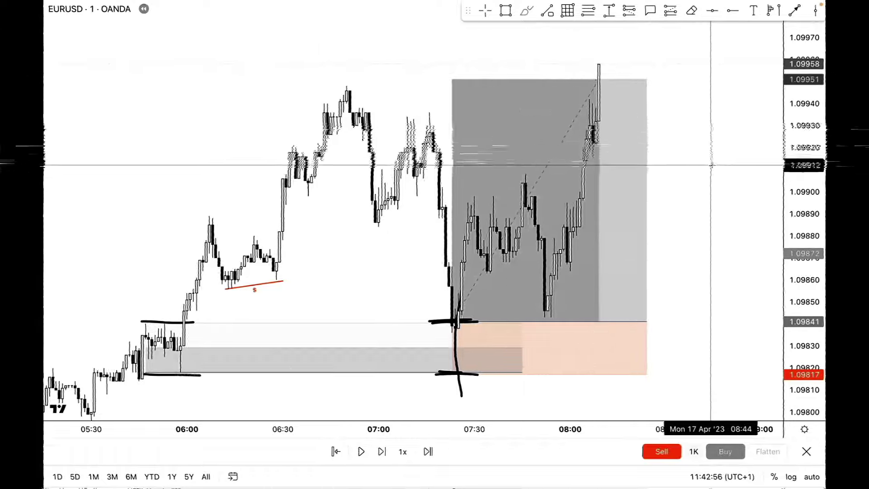
key("ctrl+z")
key("ctrl+z")
key("ctrl+z")
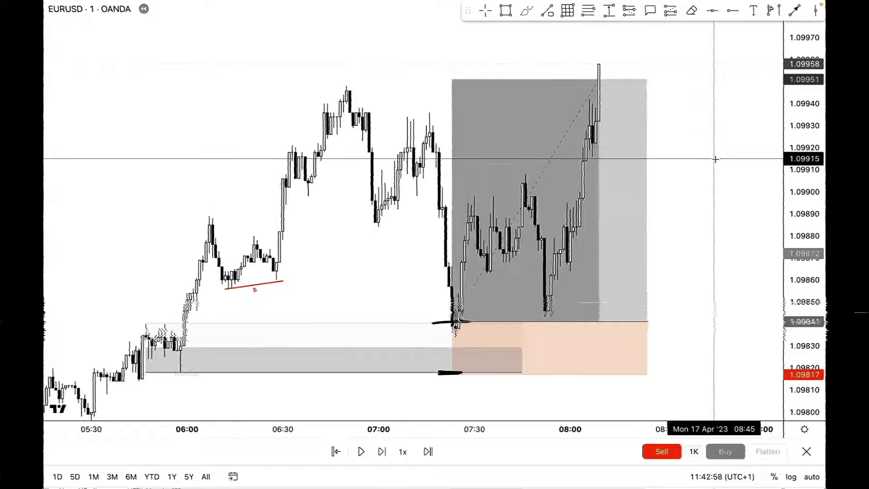
On the 18 April setup, brush a stroke from the early lows up toward the 07:00 high, and undo it
scroll(717, 157, "right", 5)
scroll(668, 187, "left", 6)
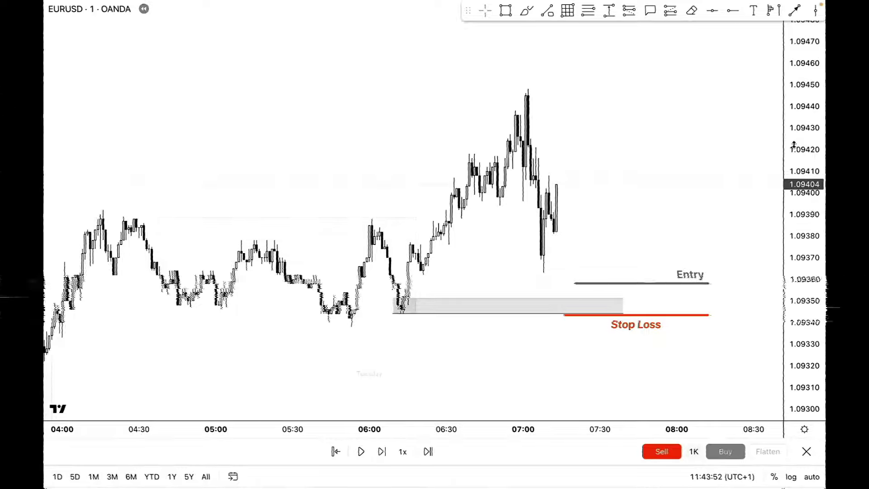
left_click_drag(640, 130, 592, 162)
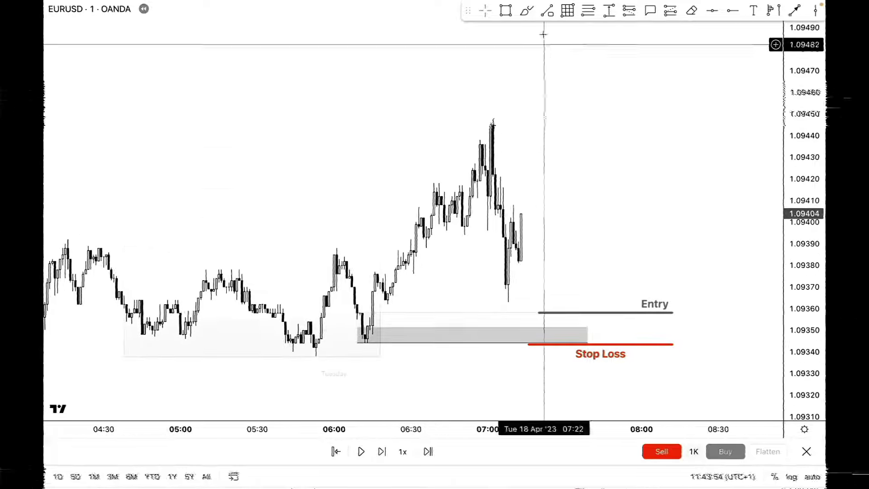
left_click(524, 11)
mouse_move(129, 341)
left_mouse_down()
mouse_move(159, 305)
mouse_move(216, 285)
mouse_move(329, 326)
mouse_move(461, 145)
mouse_move(533, 324)
mouse_move(598, 123)
left_mouse_up()
key("ctrl+z")
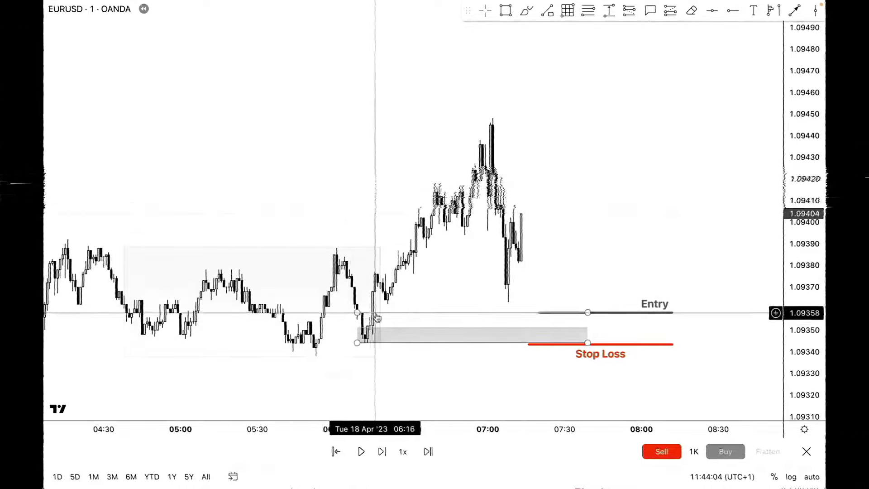
left_click(361, 333)
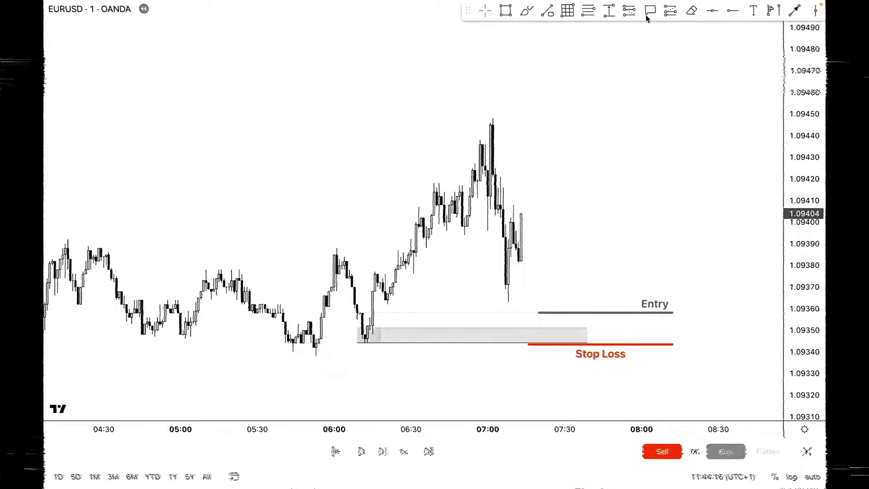
Brush a horizontal line at about 1.09450 above the 07:00 high, extending to about 08:40
left_click(533, 16)
left_click_drag(439, 113, 744, 114)
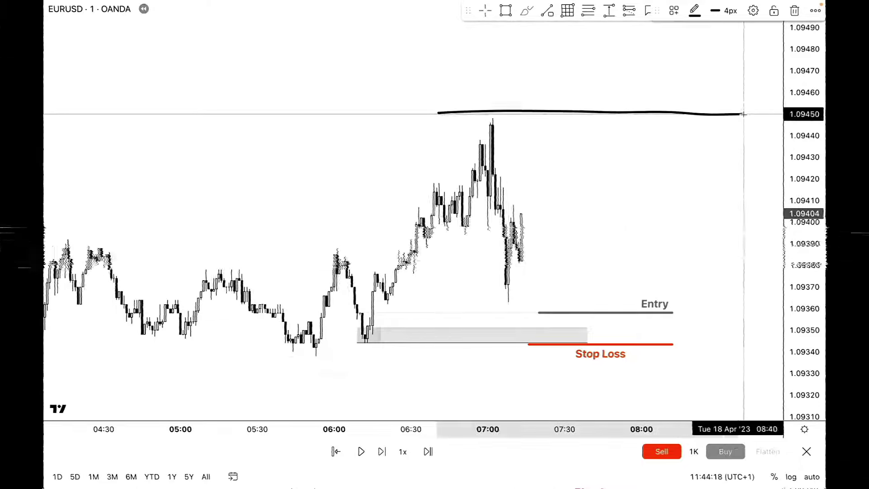
left_click(321, 142)
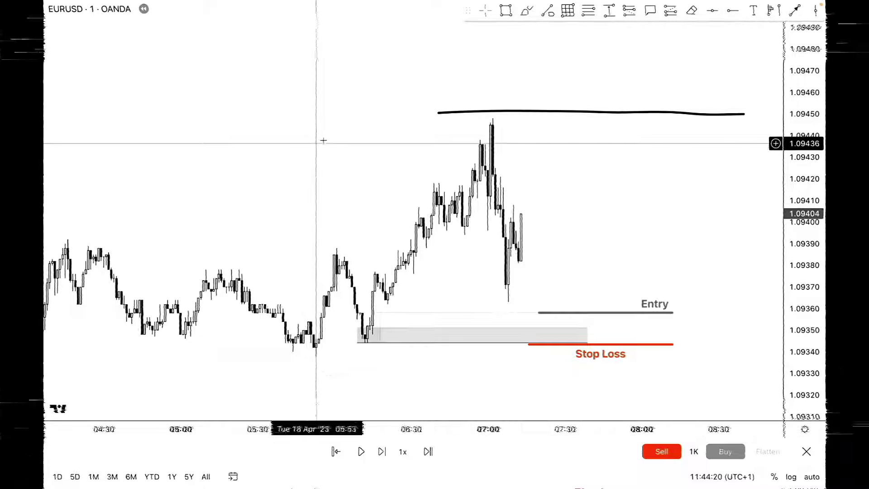
Place a long position with entry at 1.09358, stop at 1.09343 and target at 1.09508, matching the Entry and Stop Loss lines' width
left_click(524, 312)
left_click_drag(524, 360, 523, 345)
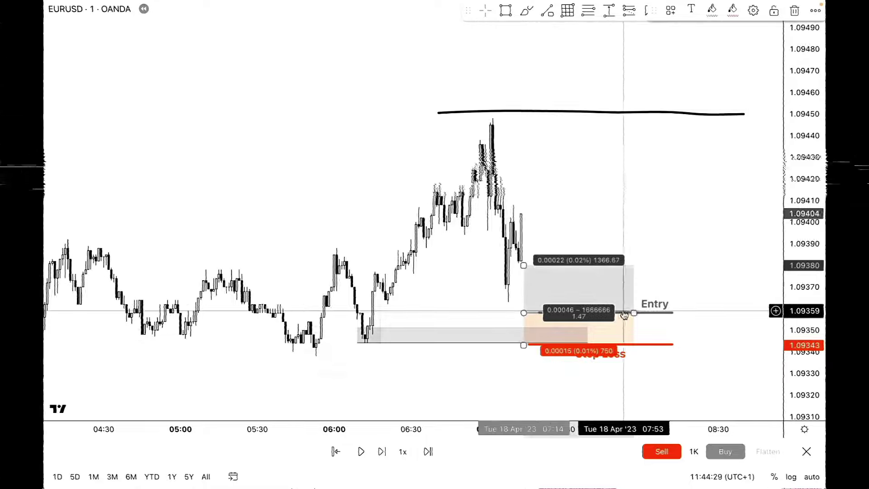
left_click_drag(633, 313, 677, 313)
left_click(627, 183)
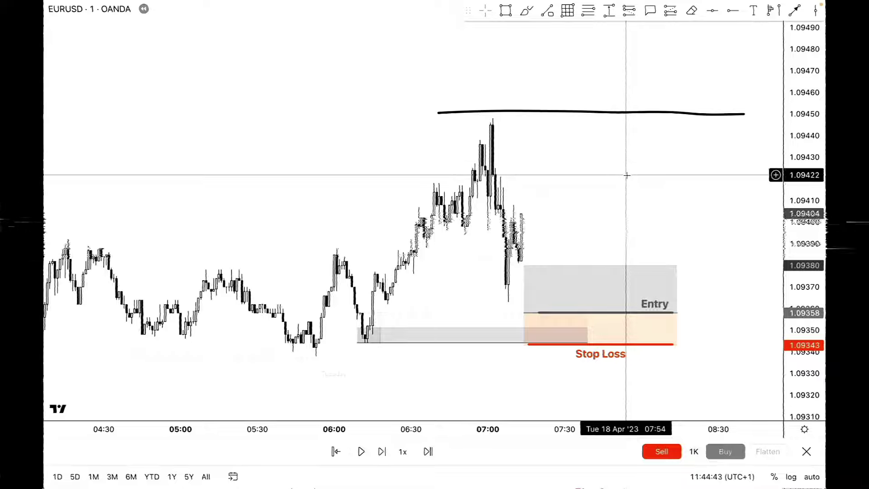
left_click_drag(525, 266, 552, 29)
left_click_drag(514, 100, 517, 56)
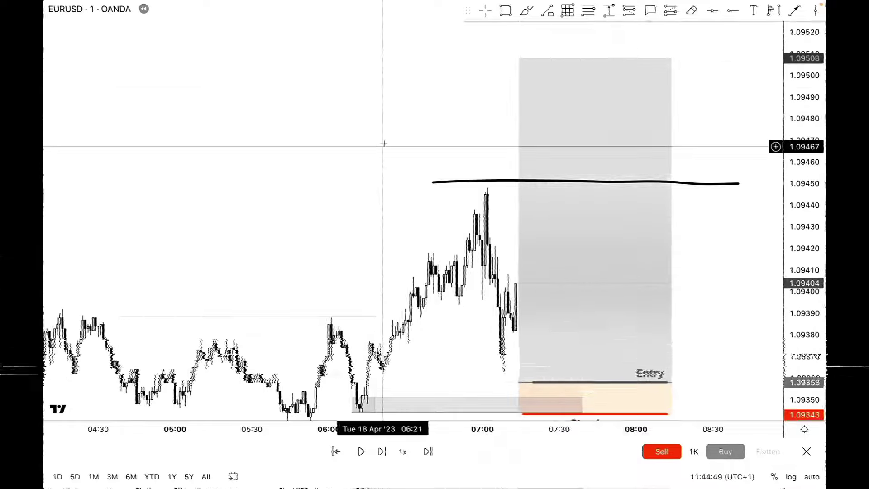
Brush freehand strokes rising through the long position to its target, and undo them
left_click(527, 10)
mouse_move(520, 295)
left_mouse_down()
mouse_move(528, 360)
mouse_move(548, 290)
left_mouse_up()
left_click_drag(551, 241, 586, 94)
mouse_move(584, 50)
left_mouse_down()
mouse_move(559, 58)
mouse_move(568, 51)
left_mouse_up()
key("ctrl+z")
key("ctrl+z")
key("ctrl+z")
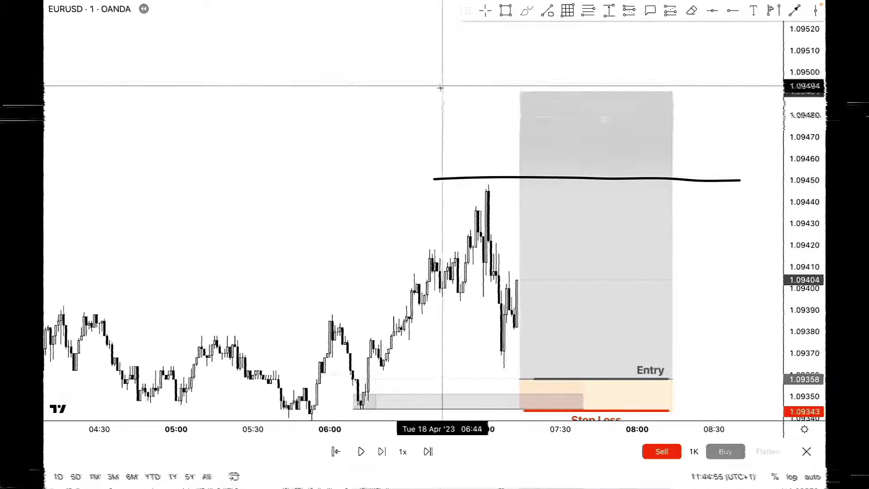
Set the long position's target to 1.09508
left_click_drag(393, 122, 408, 120)
left_click(624, 192)
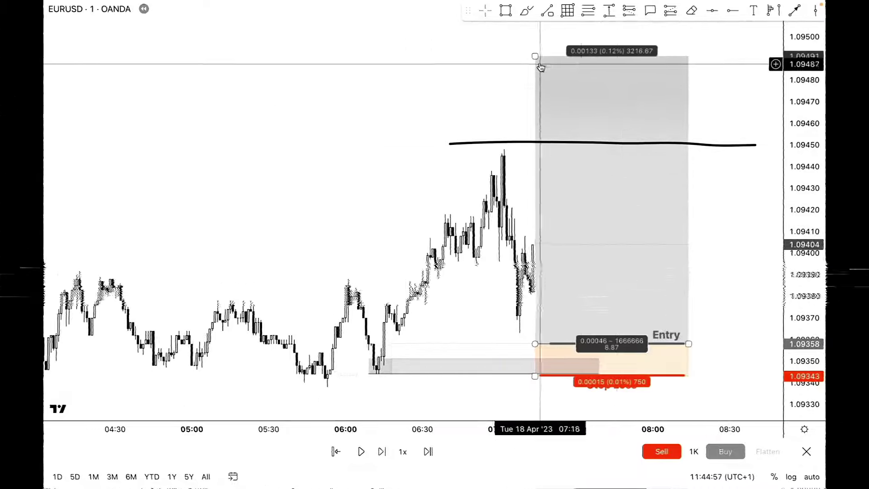
left_click_drag(537, 57, 537, 20)
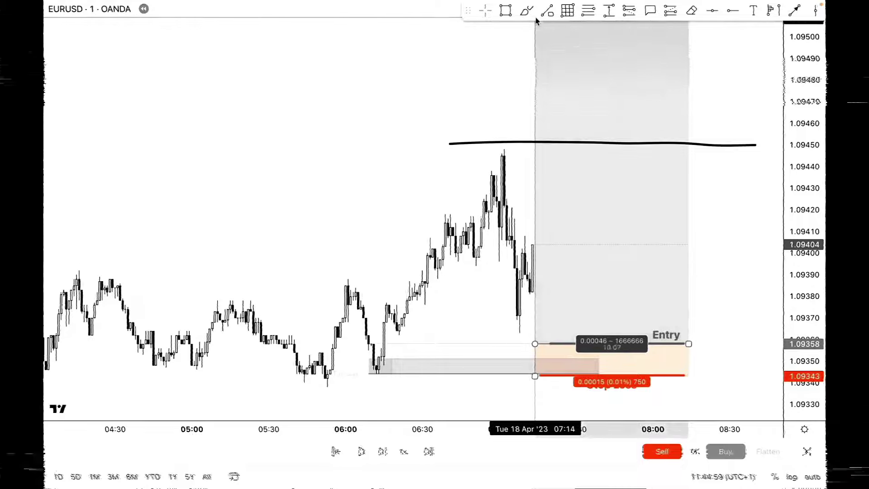
left_click_drag(458, 117, 438, 91)
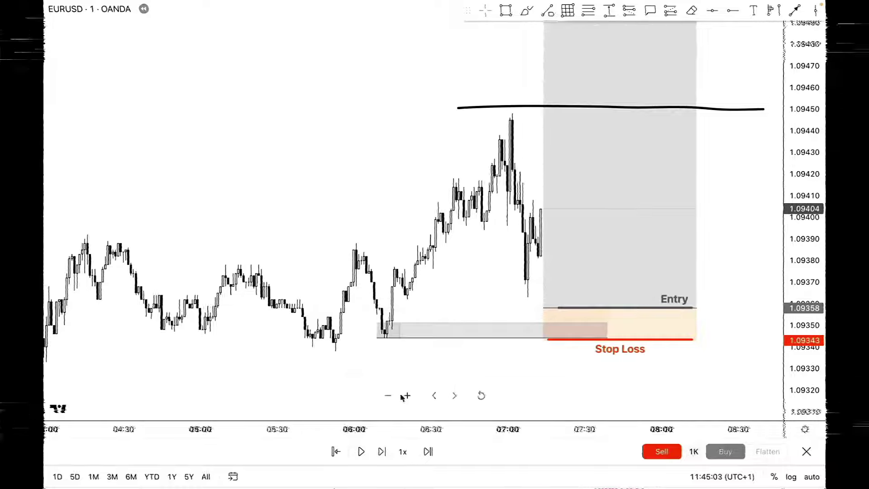
Advance the replay candle by candle to about 07:18, past the long position's 1.09358 entry
left_click(381, 452)
left_click(380, 452)
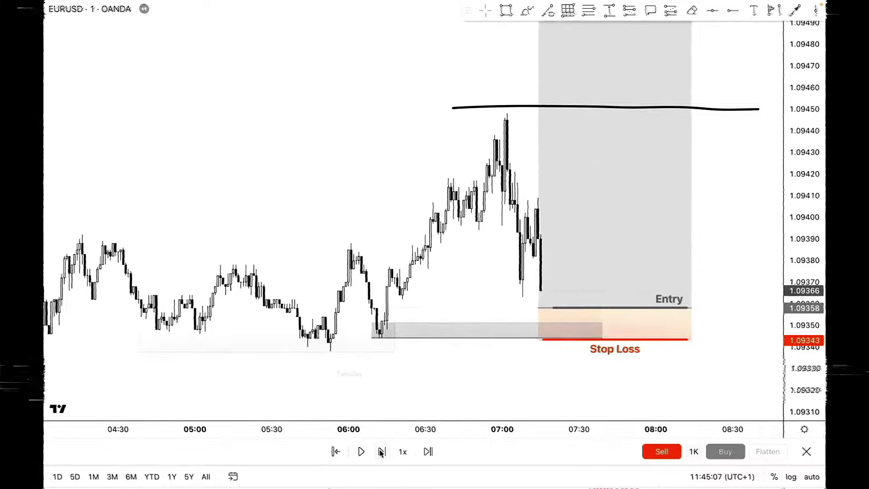
left_click(381, 452)
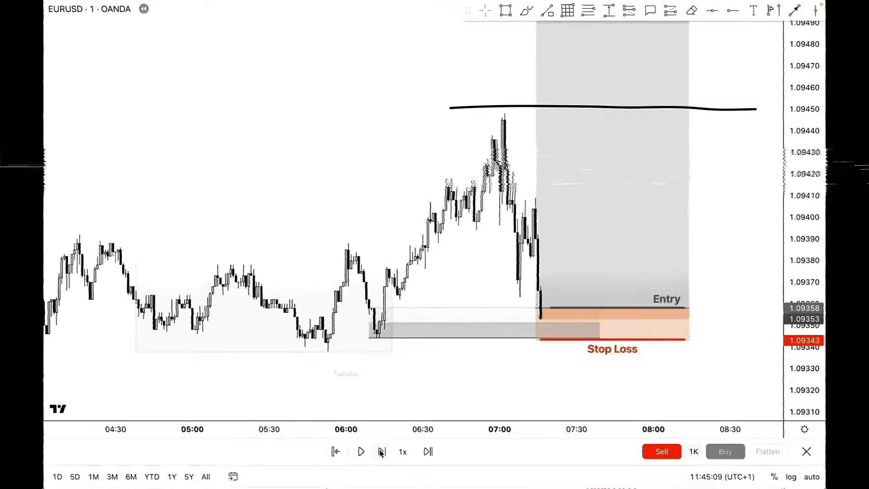
left_click(381, 452)
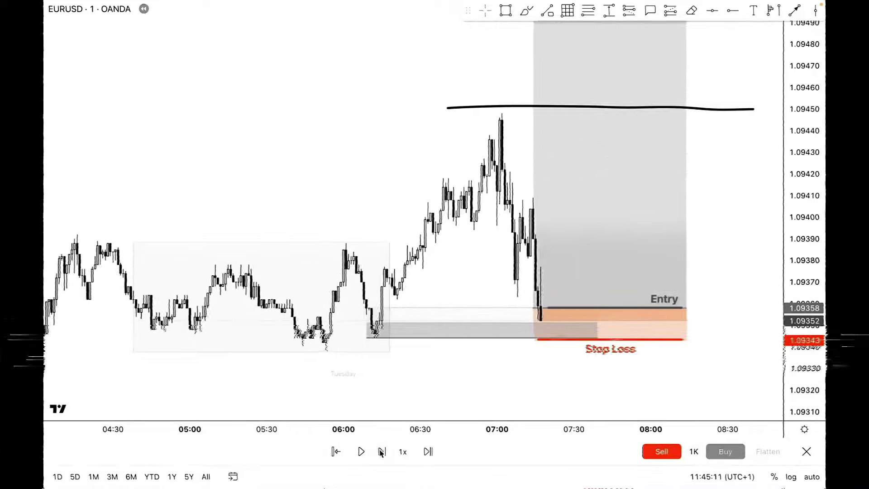
left_click(381, 452)
left_click(382, 452)
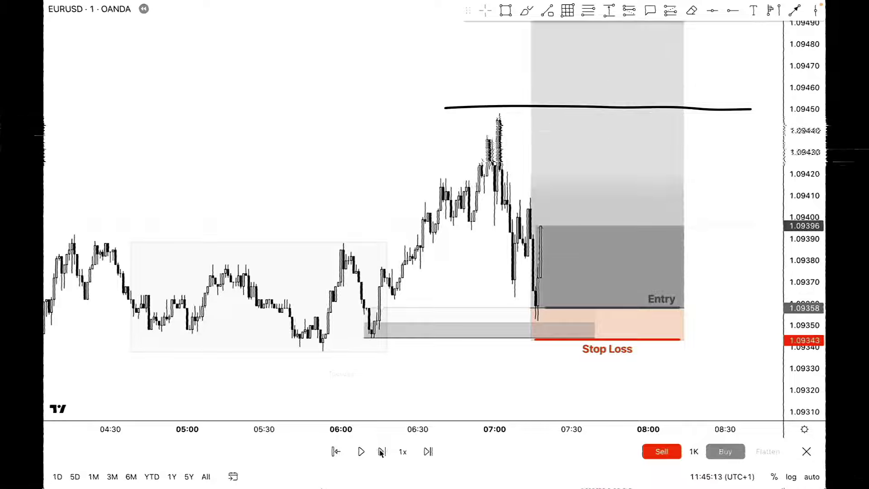
left_click(382, 452)
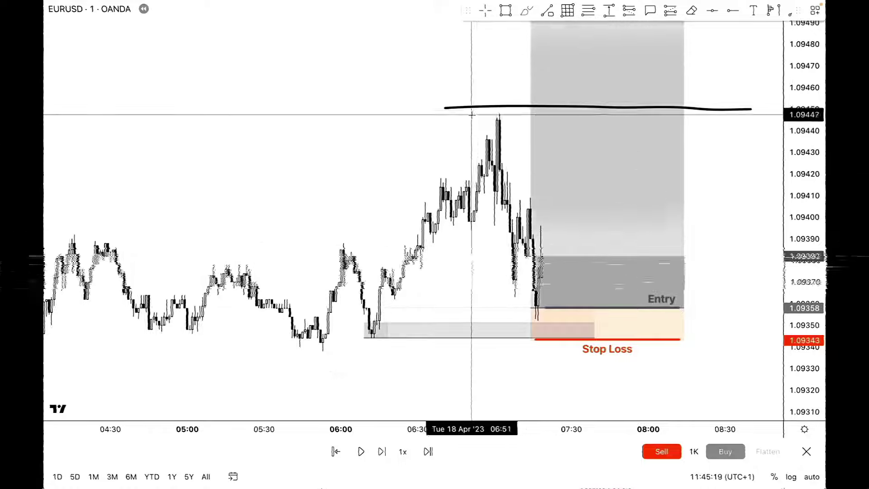
Mark the 07:00 high with the brush line at about 1.09447, and play the replay until about 07:35
mouse_move(473, 115)
left_mouse_down()
mouse_move(737, 116)
mouse_move(728, 117)
left_mouse_up()
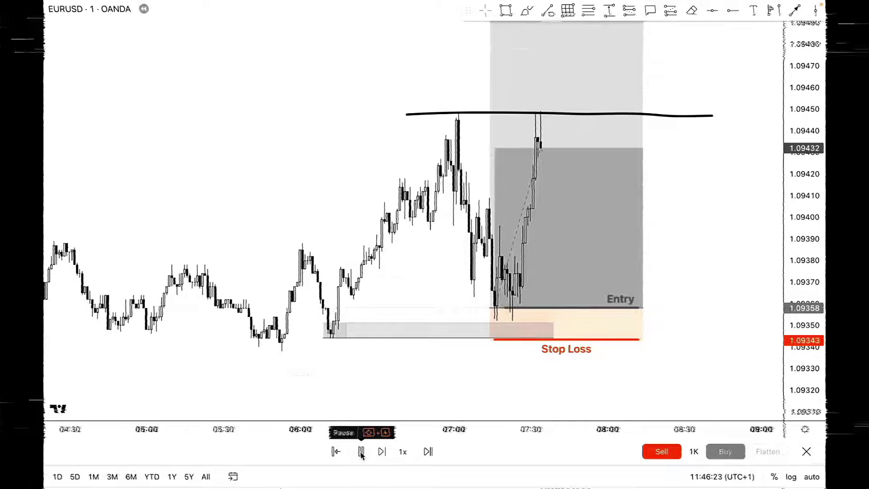
left_click(362, 452)
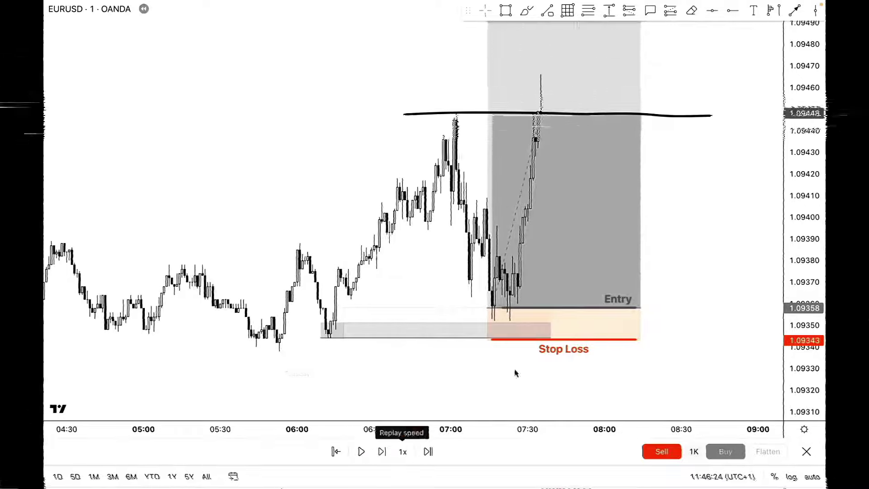
Move the Stop Loss line and label up to the entry at 1.09358, and play the replay to about 07:53, past the target
left_click(521, 314)
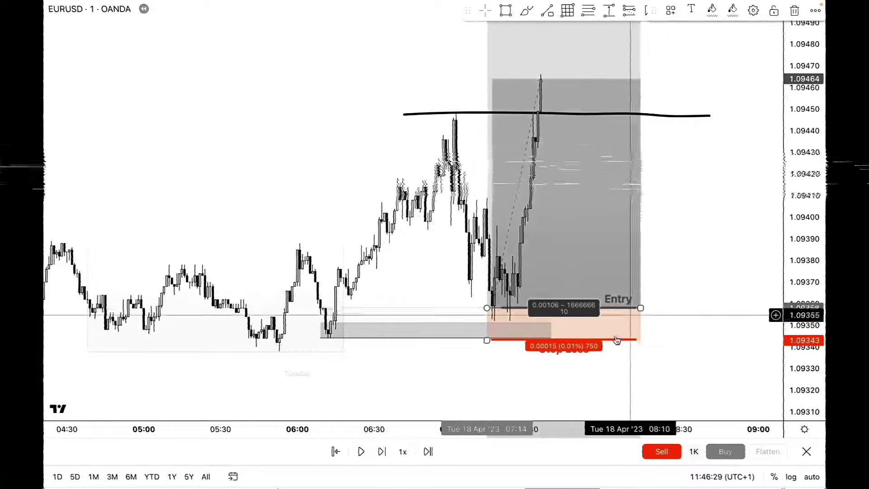
left_click_drag(605, 348, 631, 315)
left_click_drag(708, 195, 709, 249)
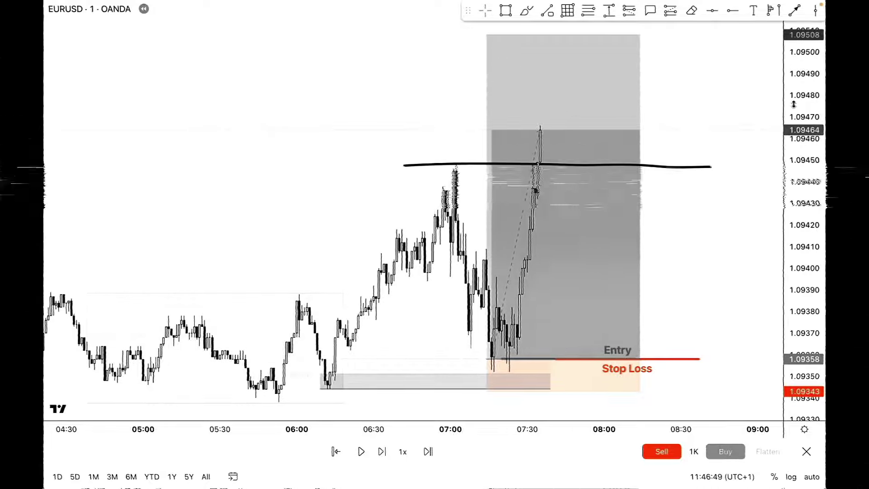
left_click(361, 451)
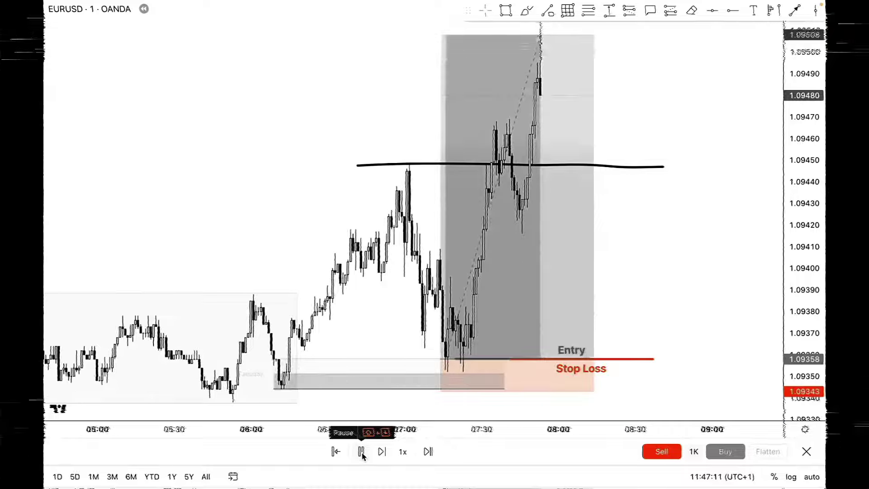
Pause the replay once price has passed the long position's 1.09508 target
left_click(361, 452)
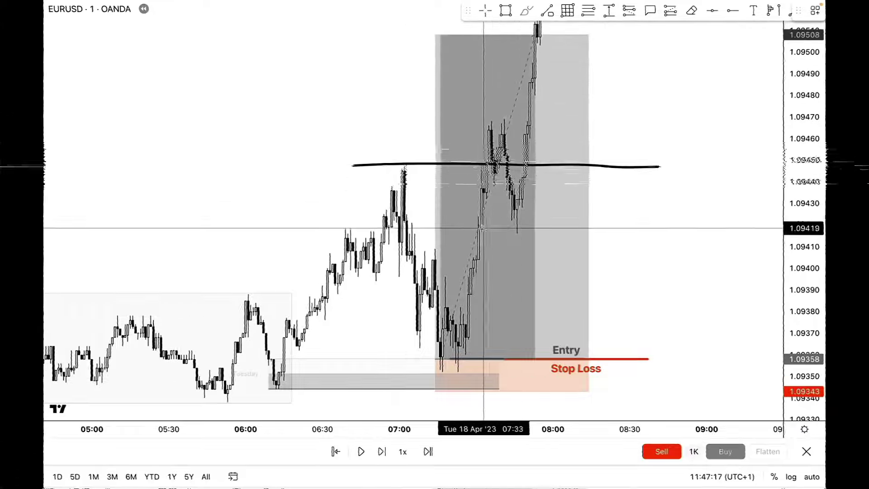
Mark the 07:35 swing high at about 1.09466 and the following pullback low at about 1.09416 with brush lines, and undo both lines
left_click_drag(465, 126, 536, 125)
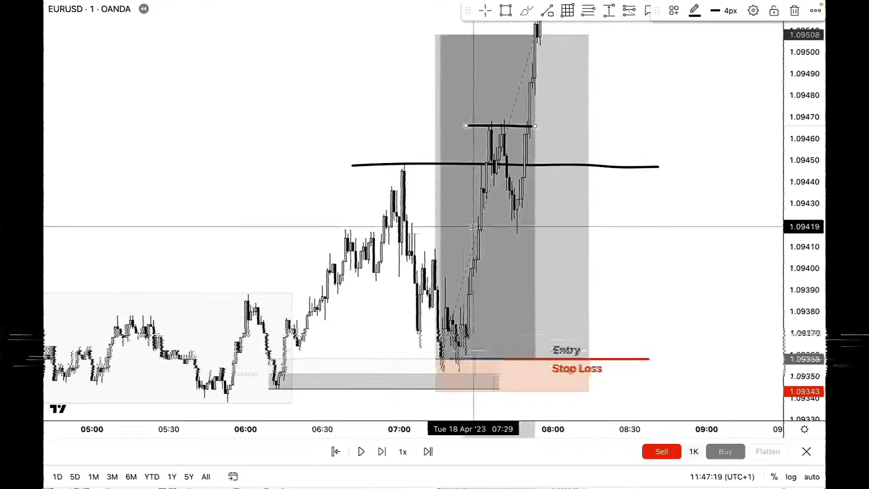
left_click_drag(467, 234, 542, 233)
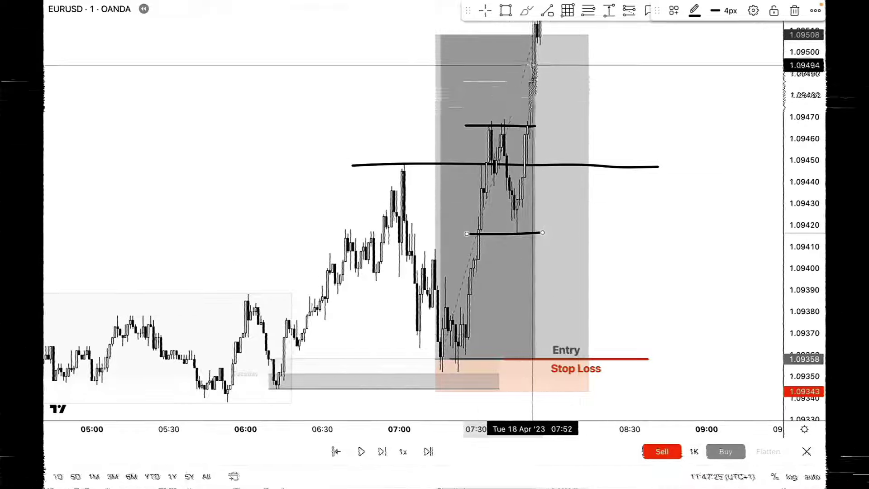
key("ctrl+z")
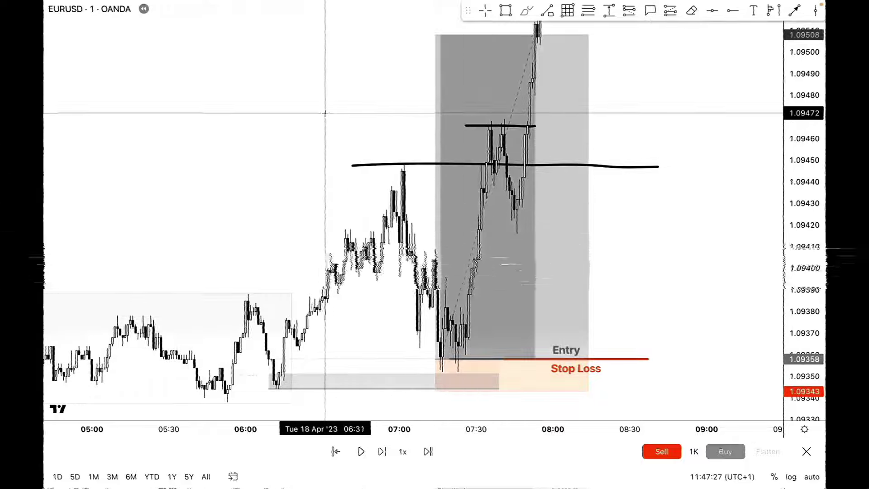
key("ctrl+z")
left_click_drag(299, 110, 328, 167)
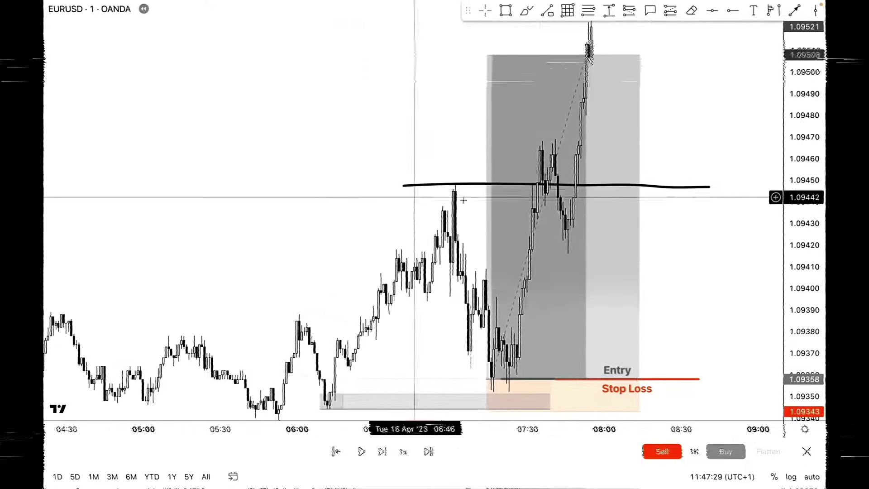
left_click_drag(733, 262, 721, 238)
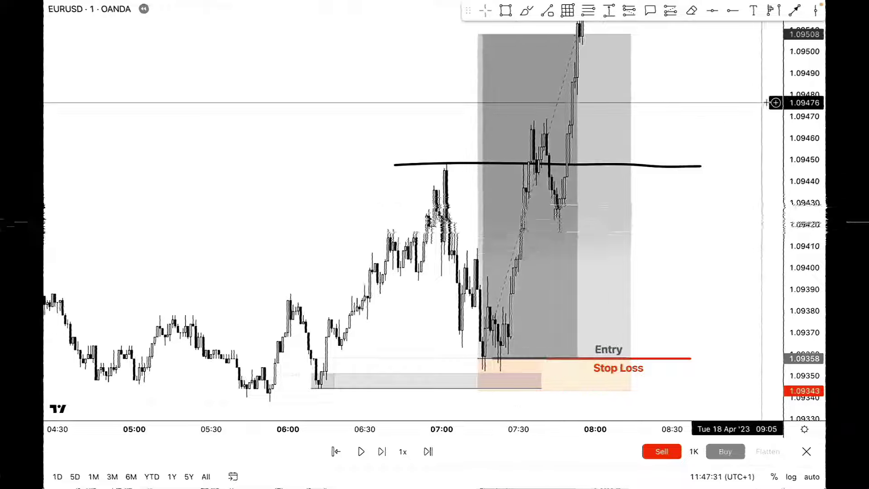